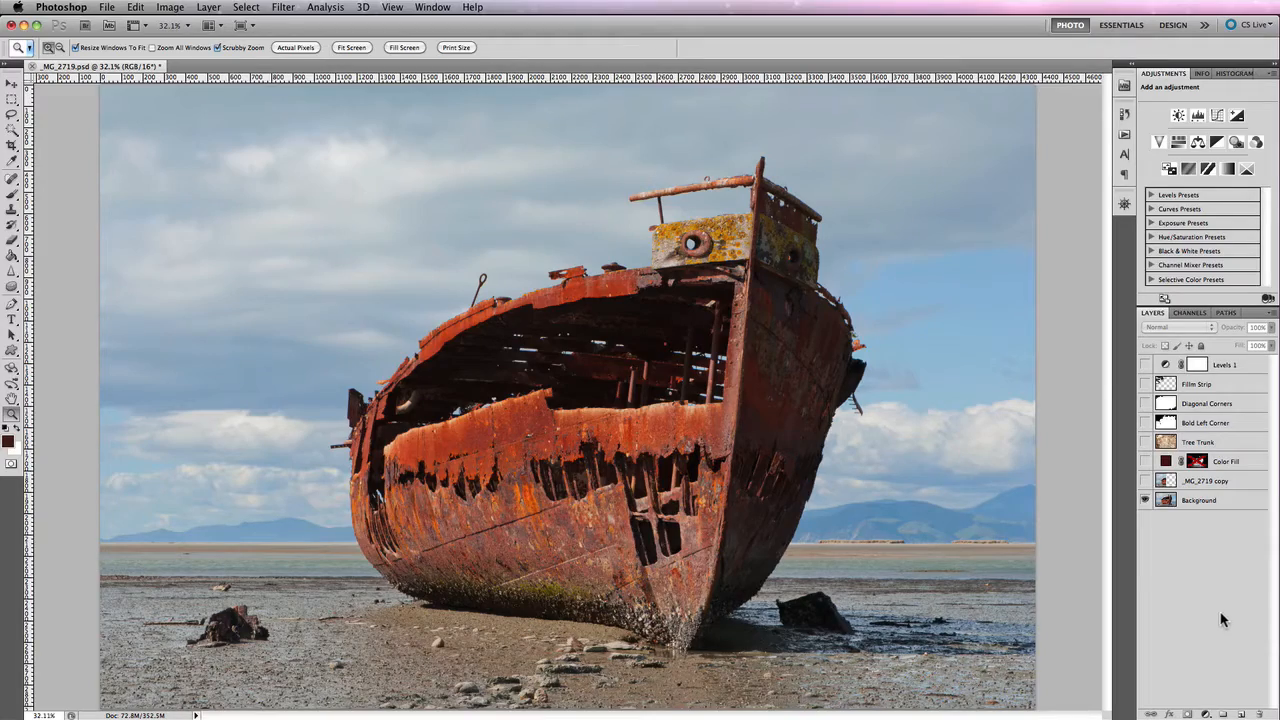
Step: Select the Background layer and look through the available layer blending modes
click(1240, 499)
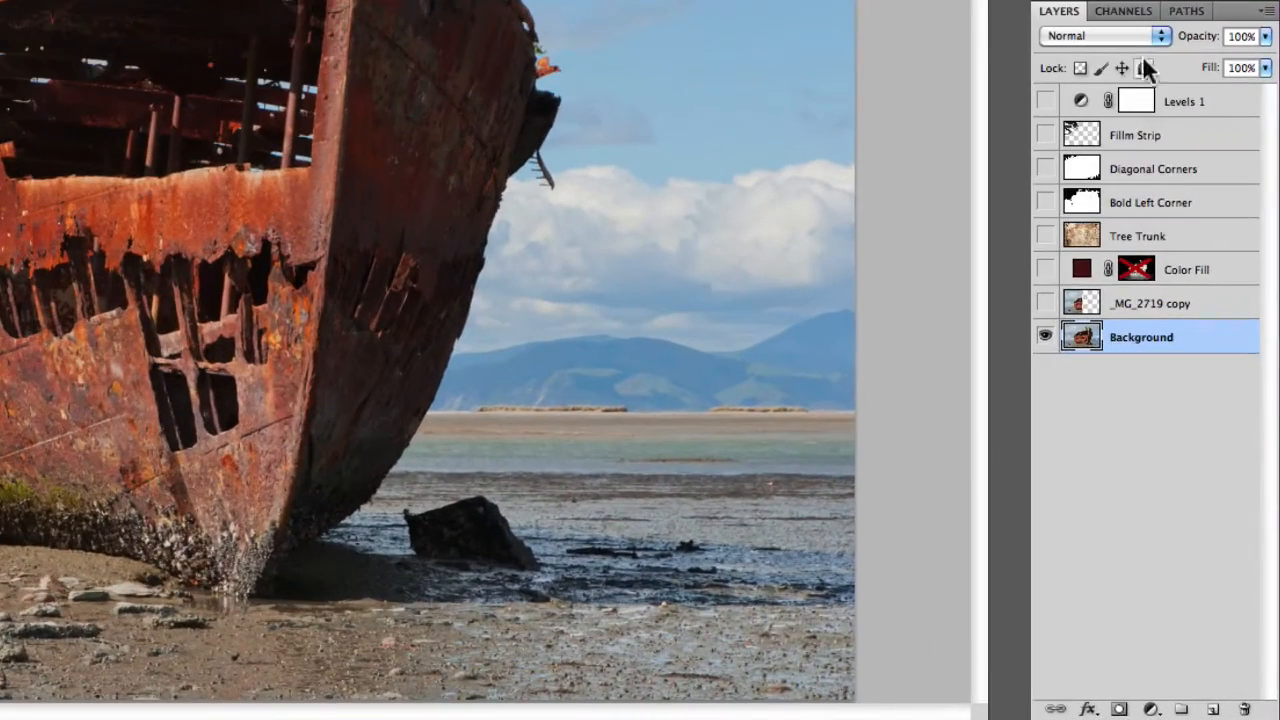
click(1162, 35)
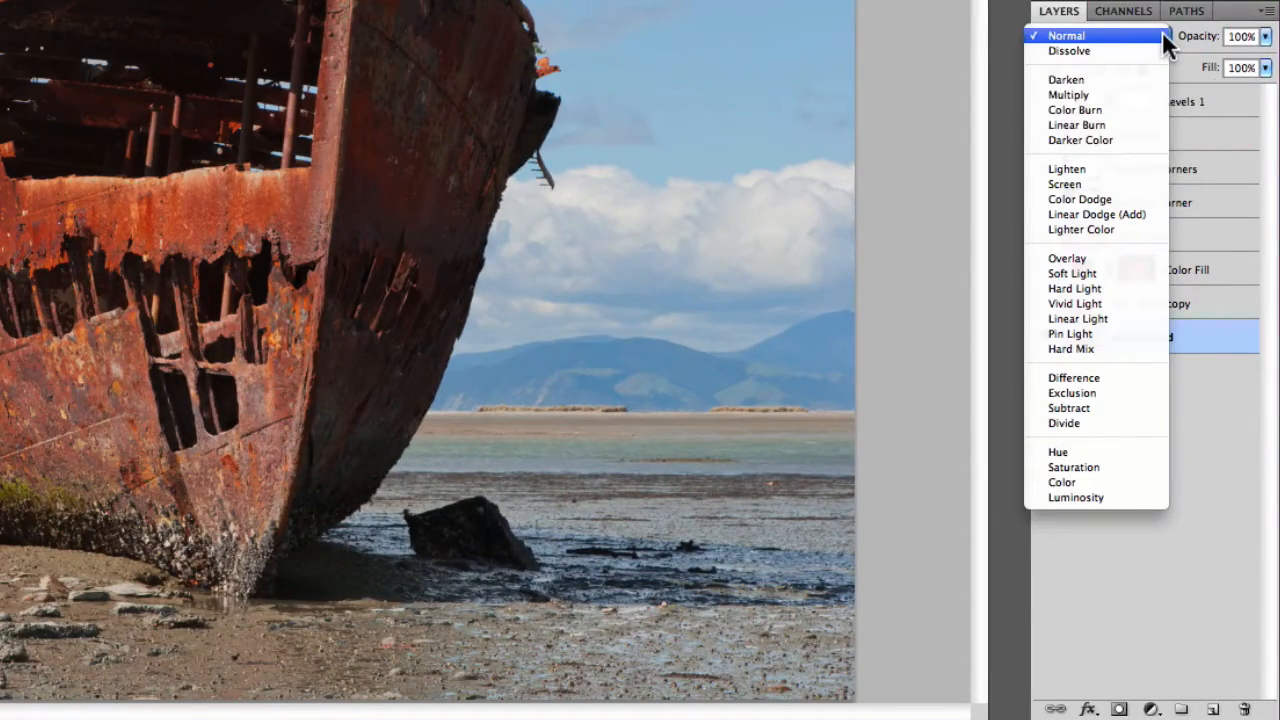
click(1246, 387)
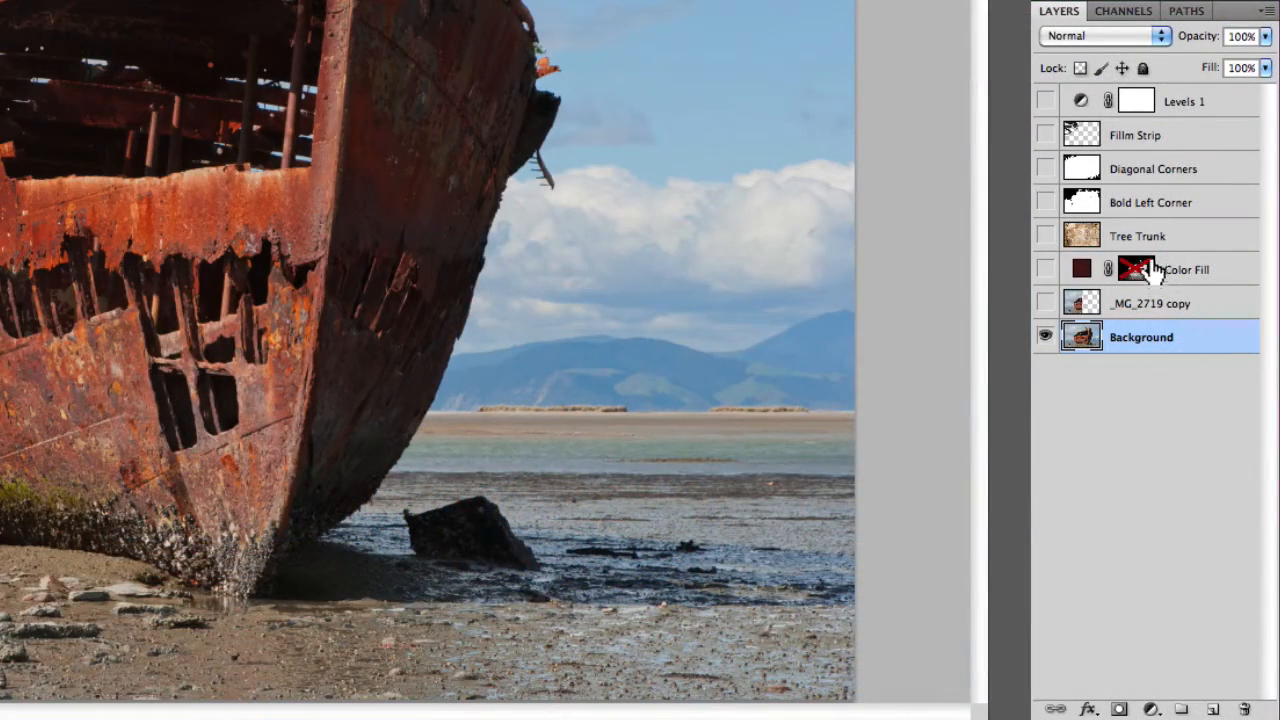
click(1163, 40)
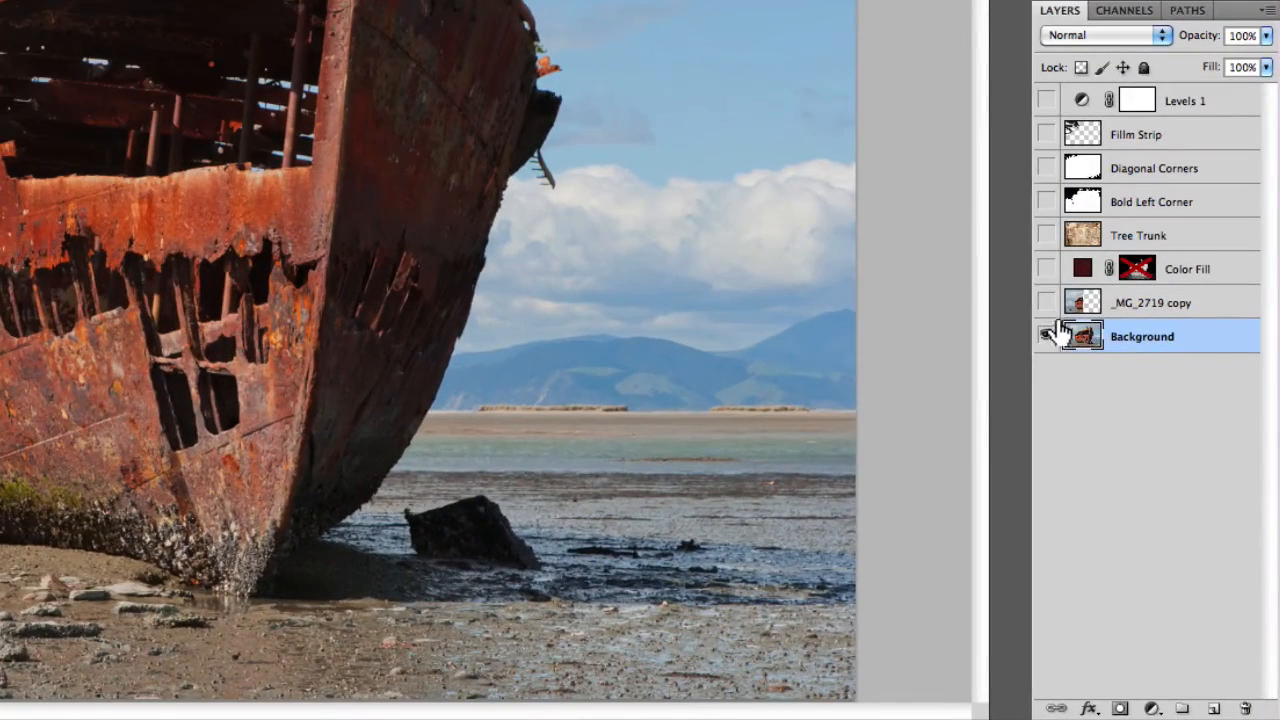
Step: Show the _MG_2719 copy layer, and hide the Background briefly to check which part of the image the copy covers
click(1046, 303)
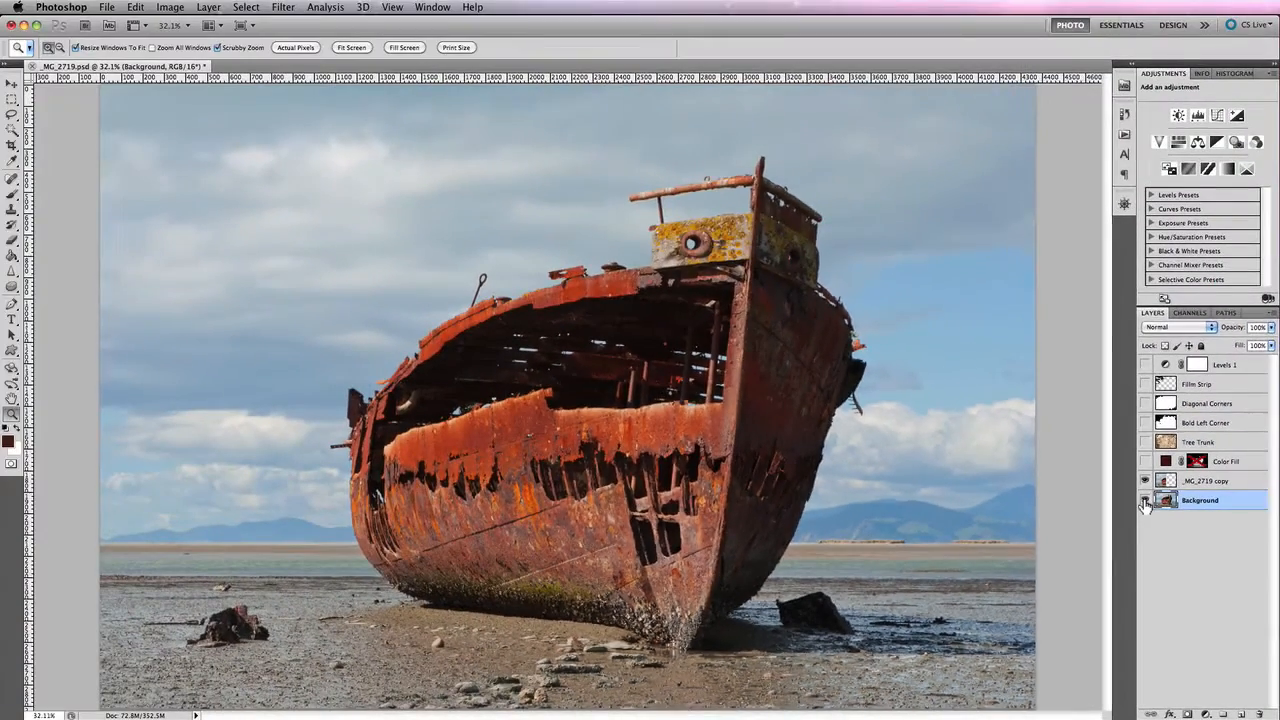
click(1046, 336)
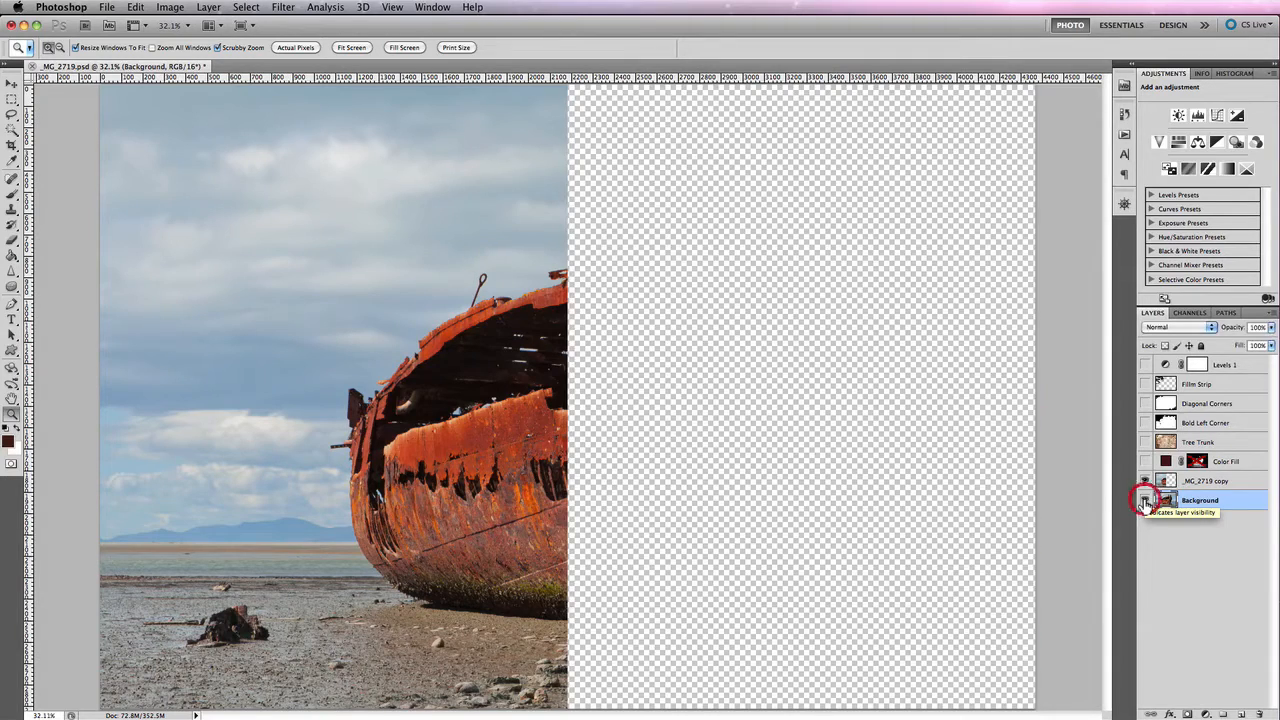
click(1145, 500)
Step: Set the blending mode of the _MG_2719 copy layer to Dissolve
click(1237, 483)
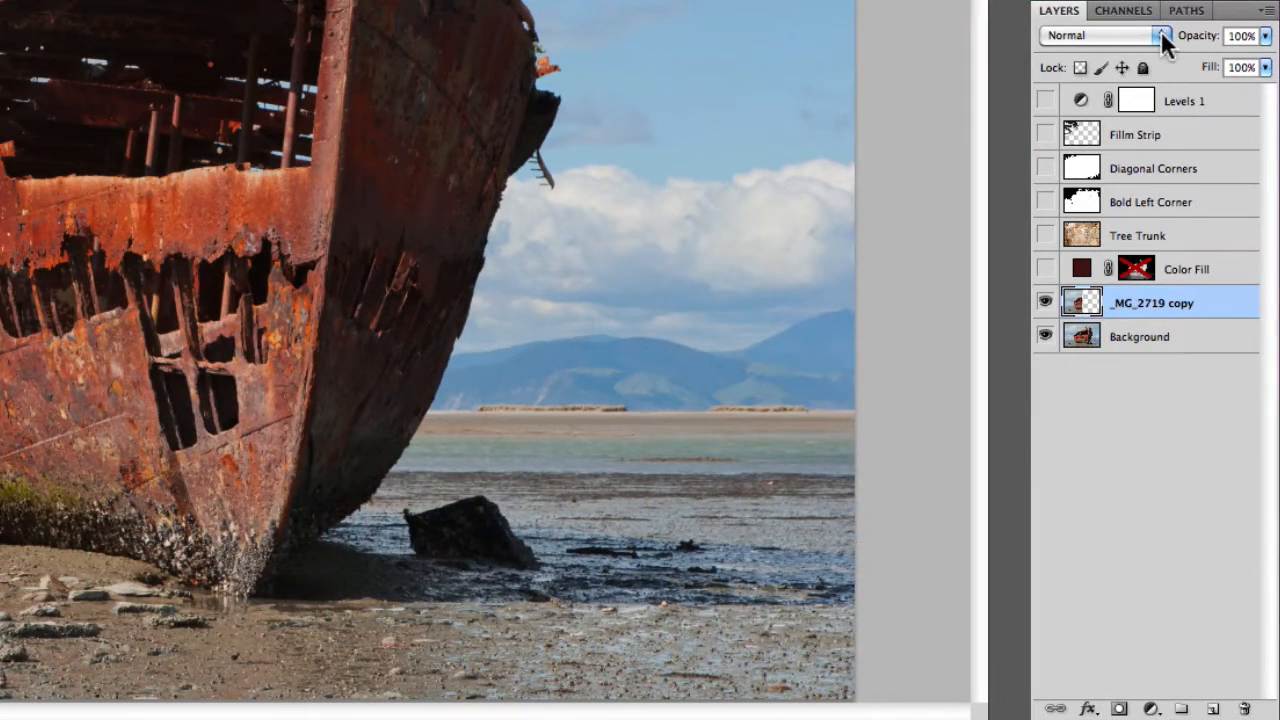
click(1161, 35)
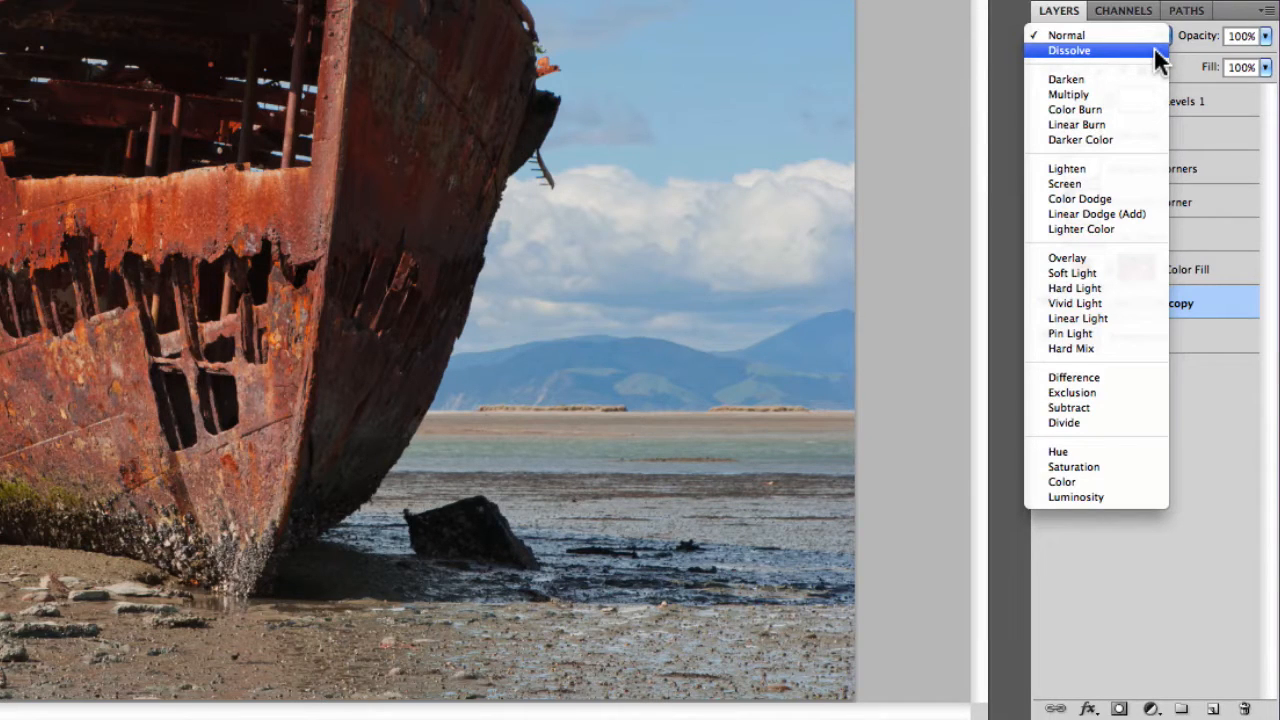
click(1156, 52)
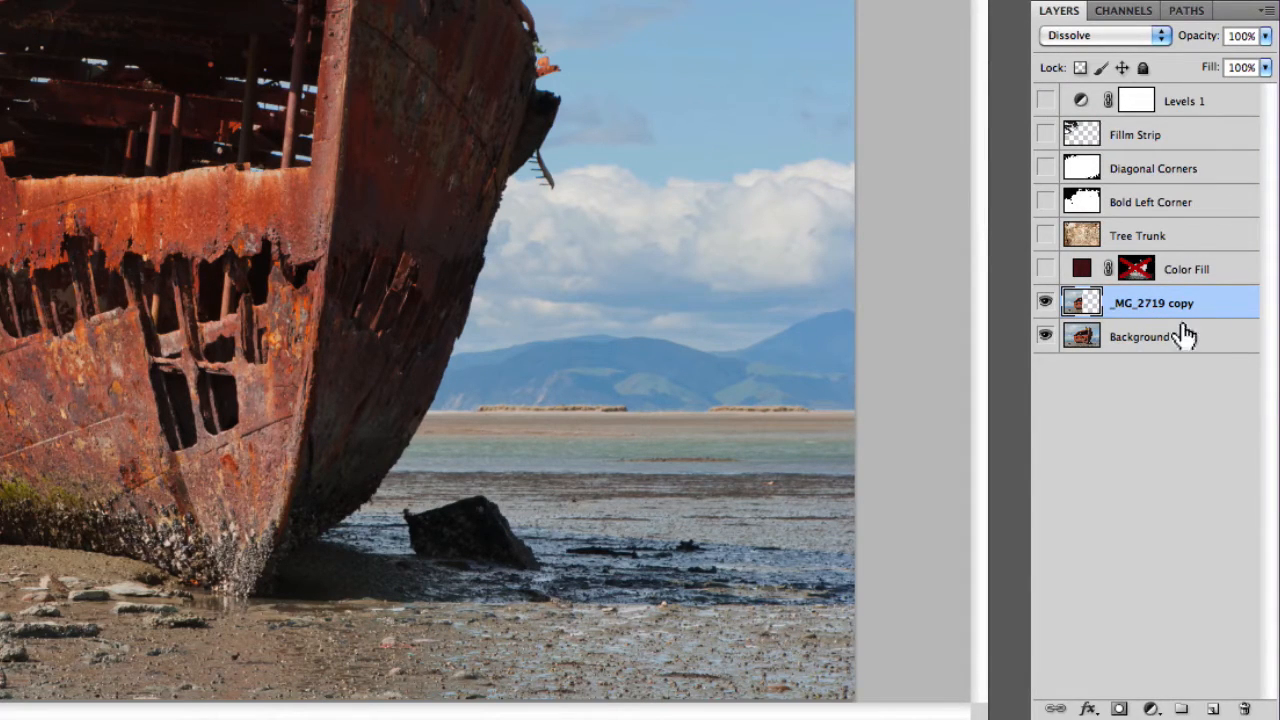
Step: Duplicate the _MG_2719 copy layer with the original hidden, and darken the duplicate's midtones with a Levels adjustment
drag(1214, 314, 1213, 708)
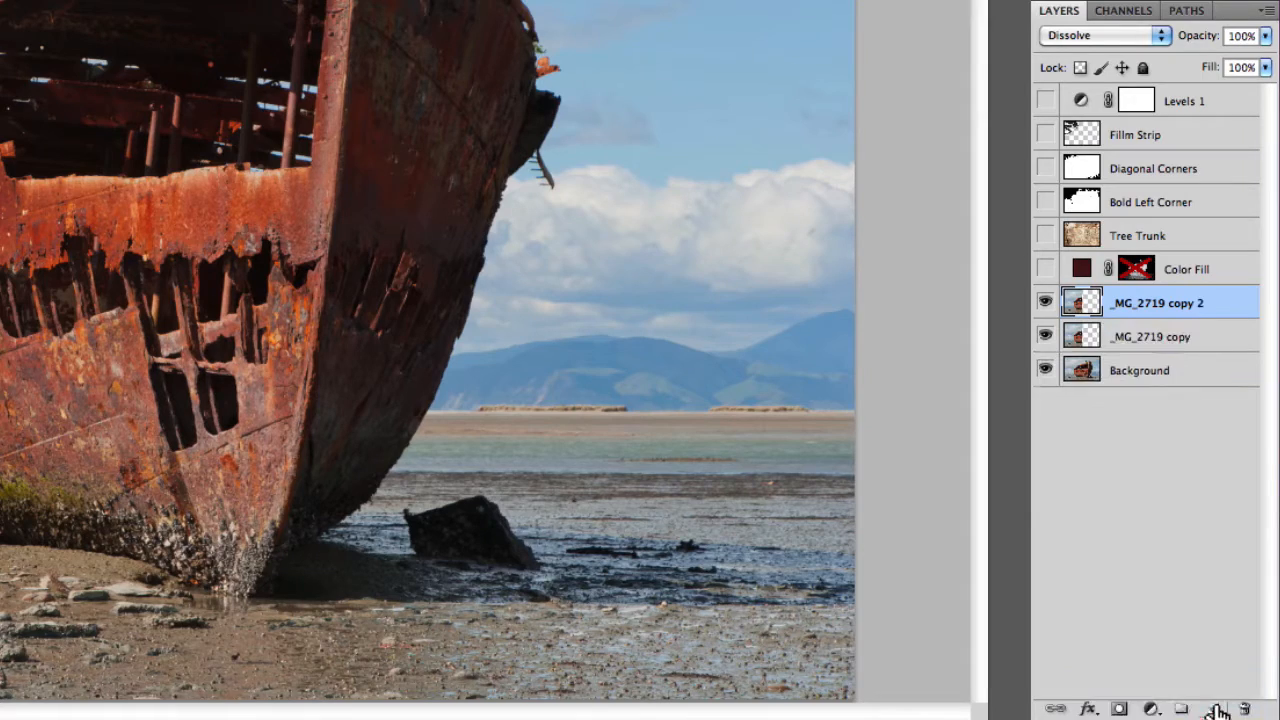
click(1045, 337)
click(311, 11)
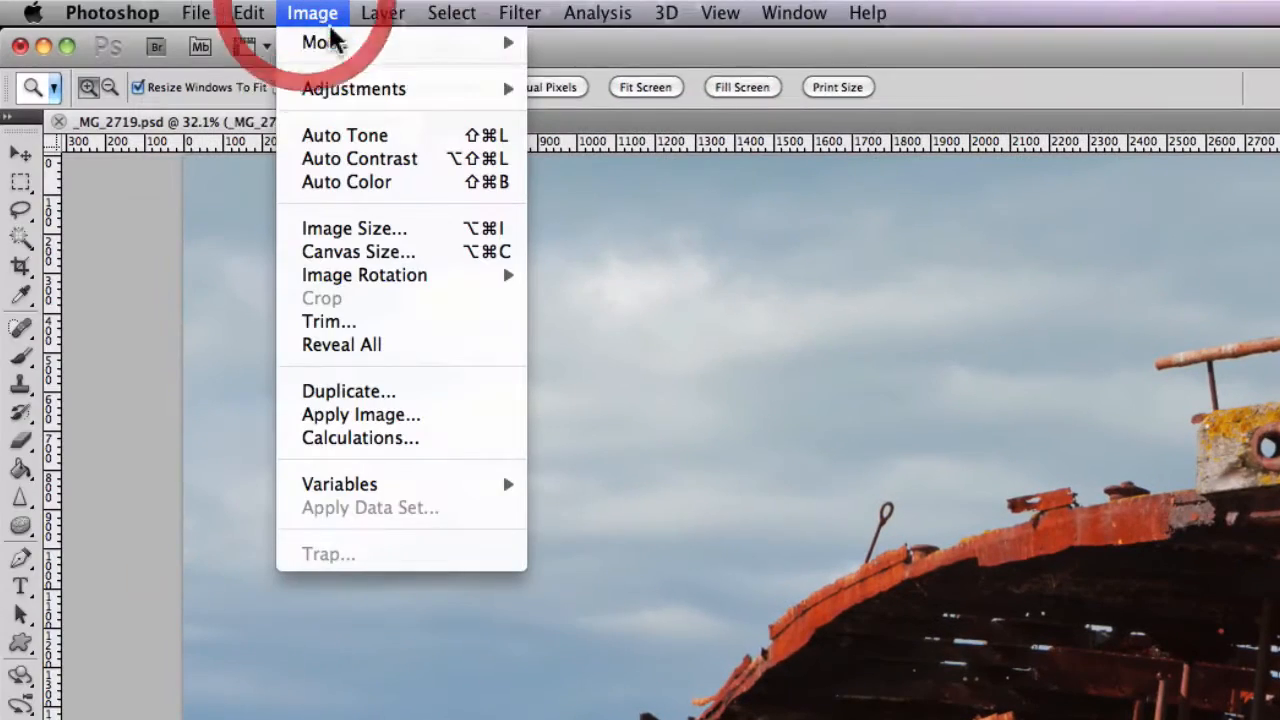
mouse_move(357, 94)
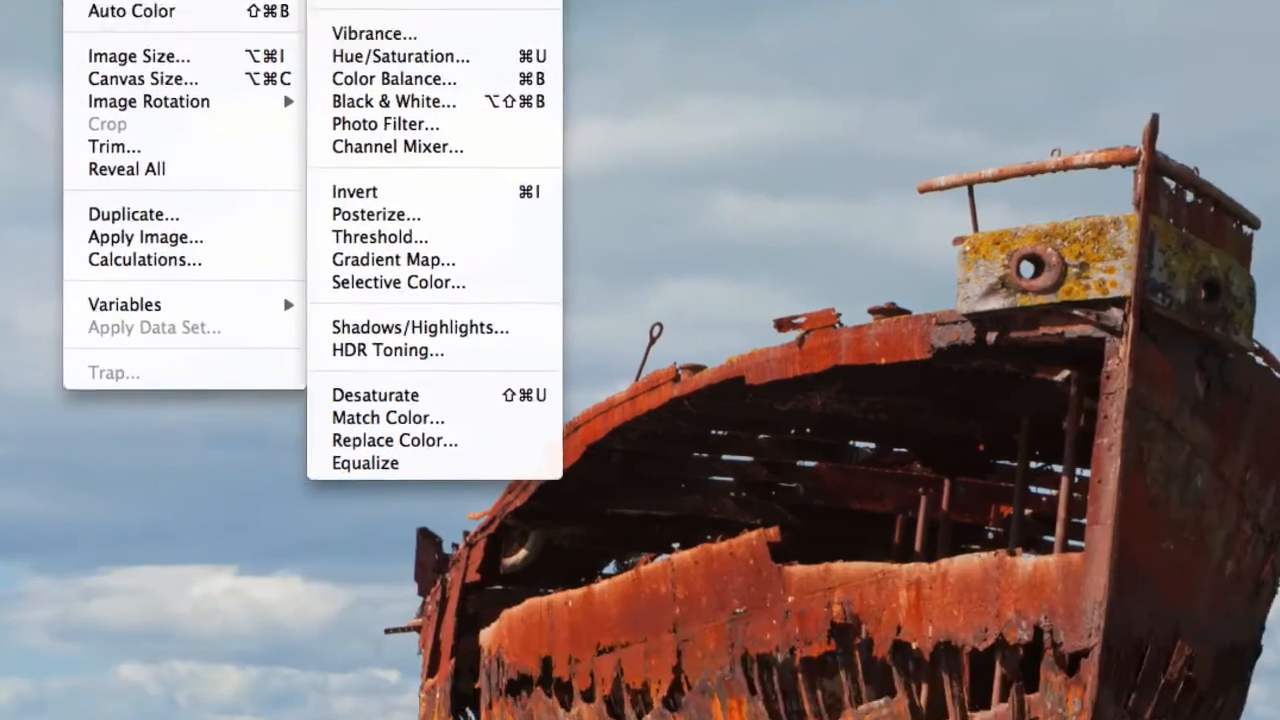
click(584, 113)
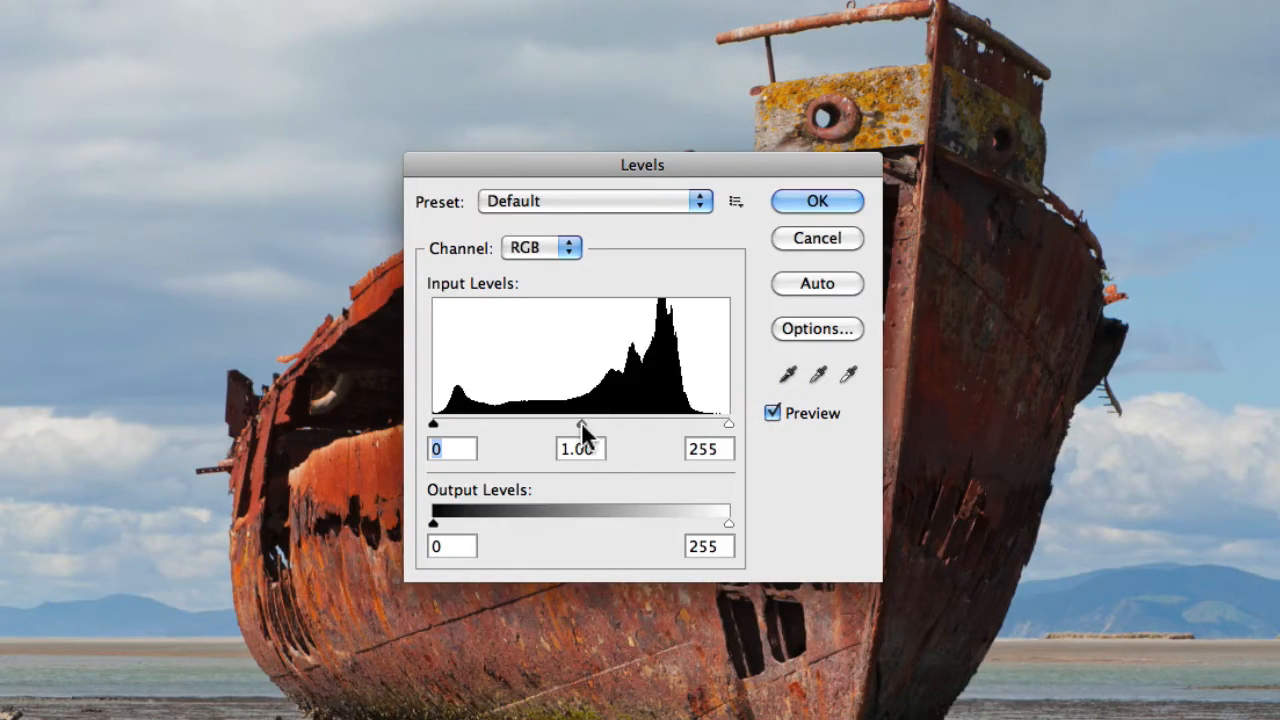
drag(581, 421, 648, 422)
click(829, 208)
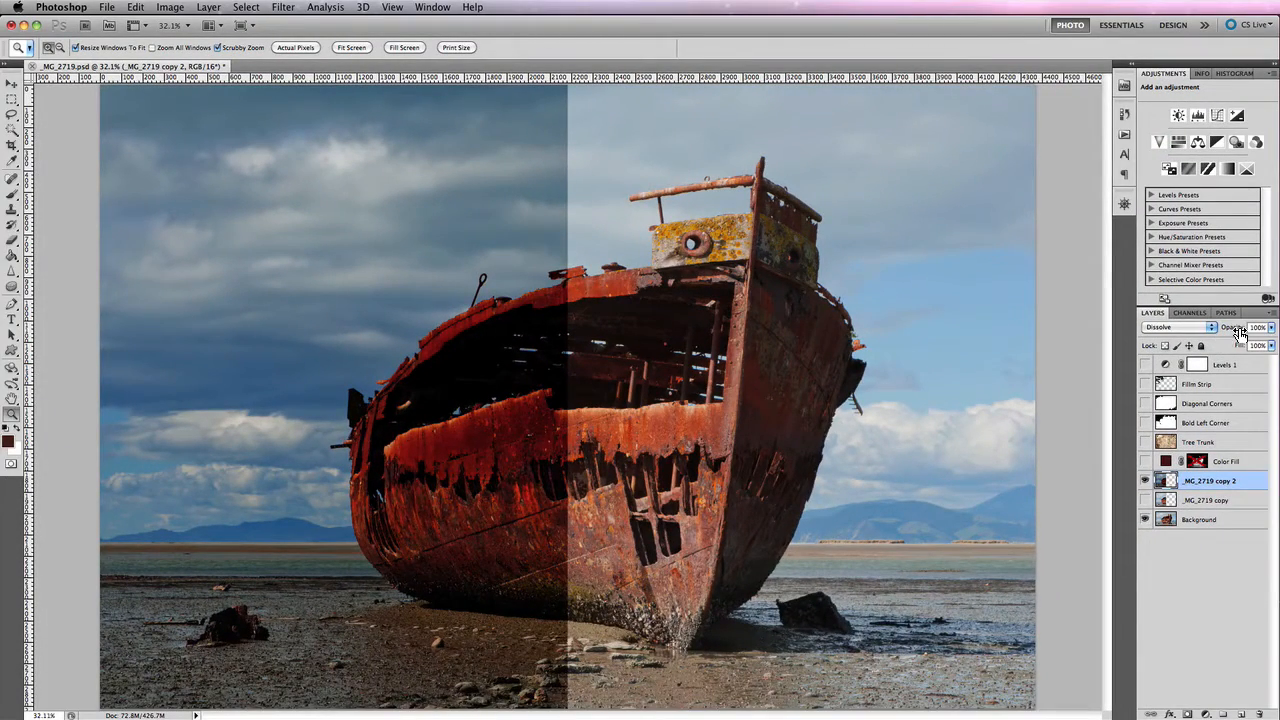
Step: Lower the opacity of the darkened Dissolve layer to about 40%
drag(1239, 331, 1200, 334)
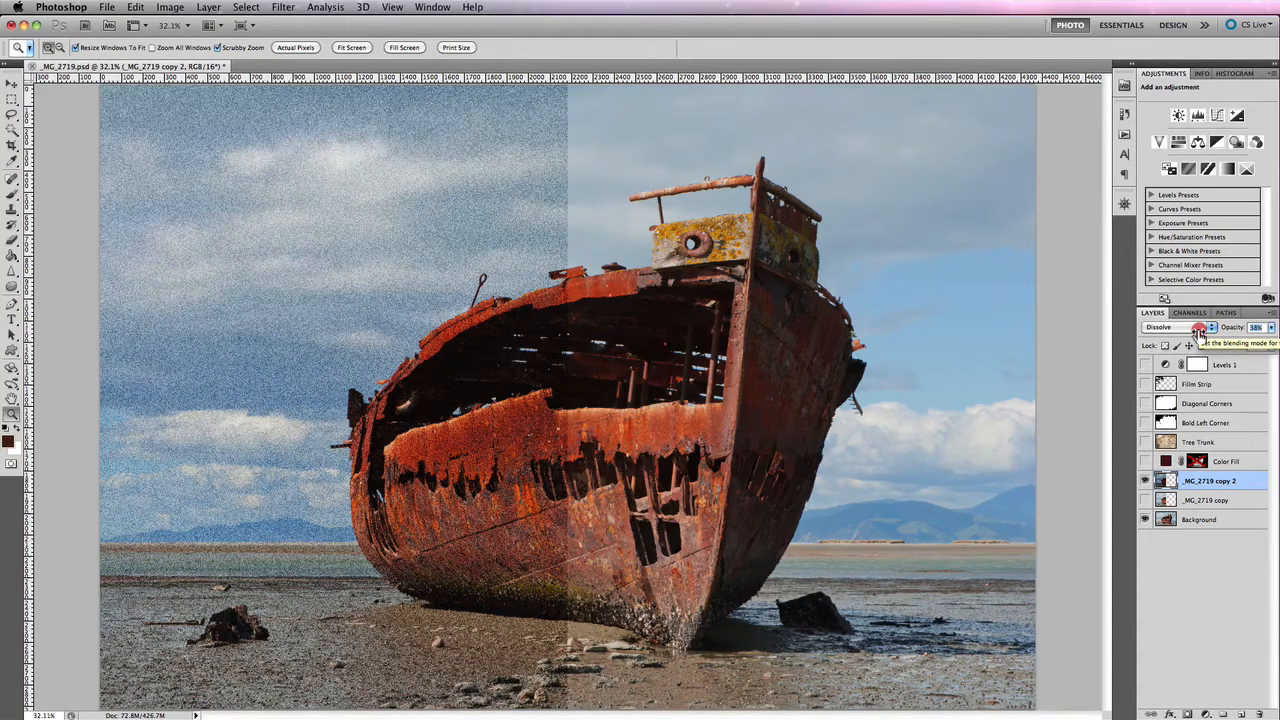
drag(1200, 333, 1201, 335)
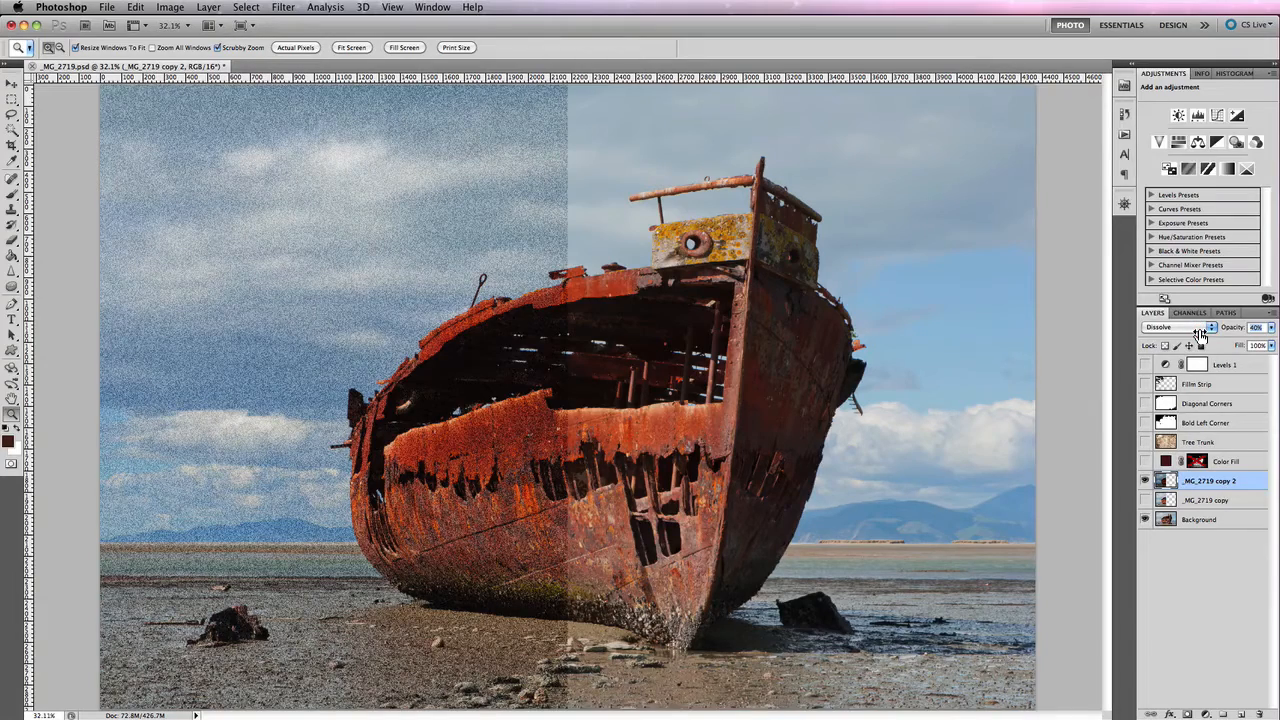
drag(1200, 334, 1198, 332)
Step: Delete the darkened duplicate layer and show the _MG_2719 copy layer again
drag(1259, 489, 1259, 713)
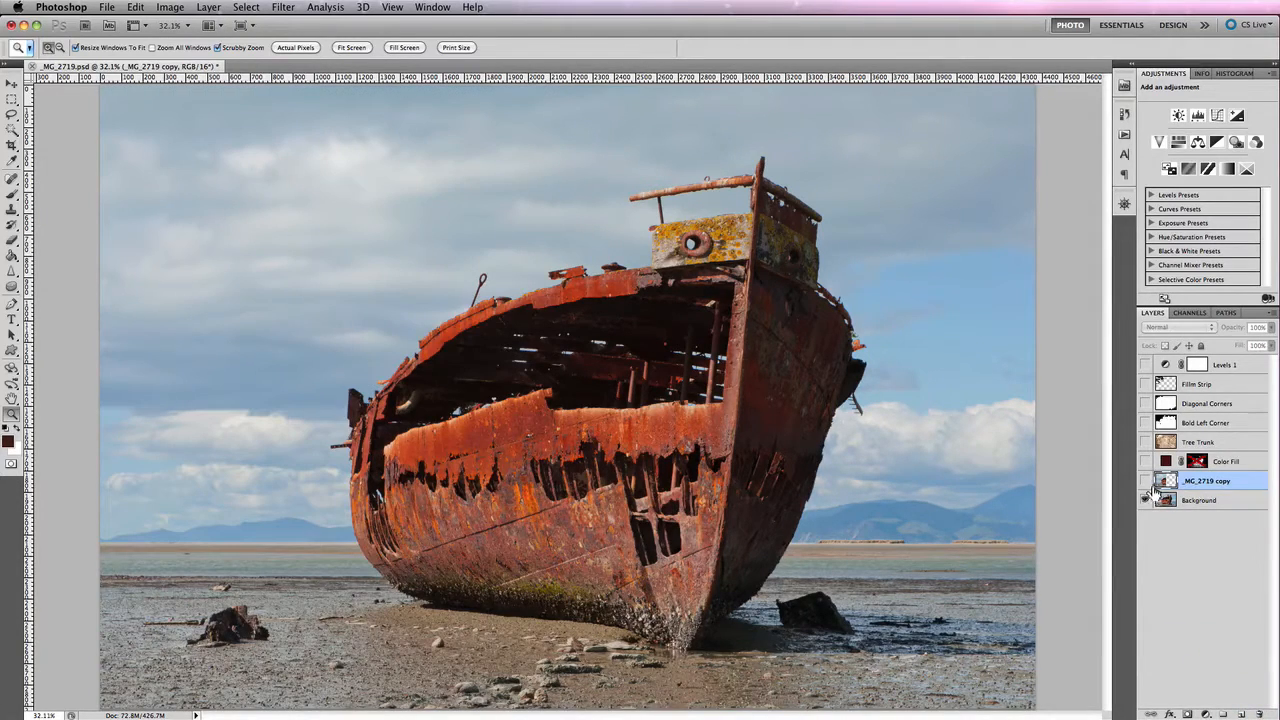
click(1145, 481)
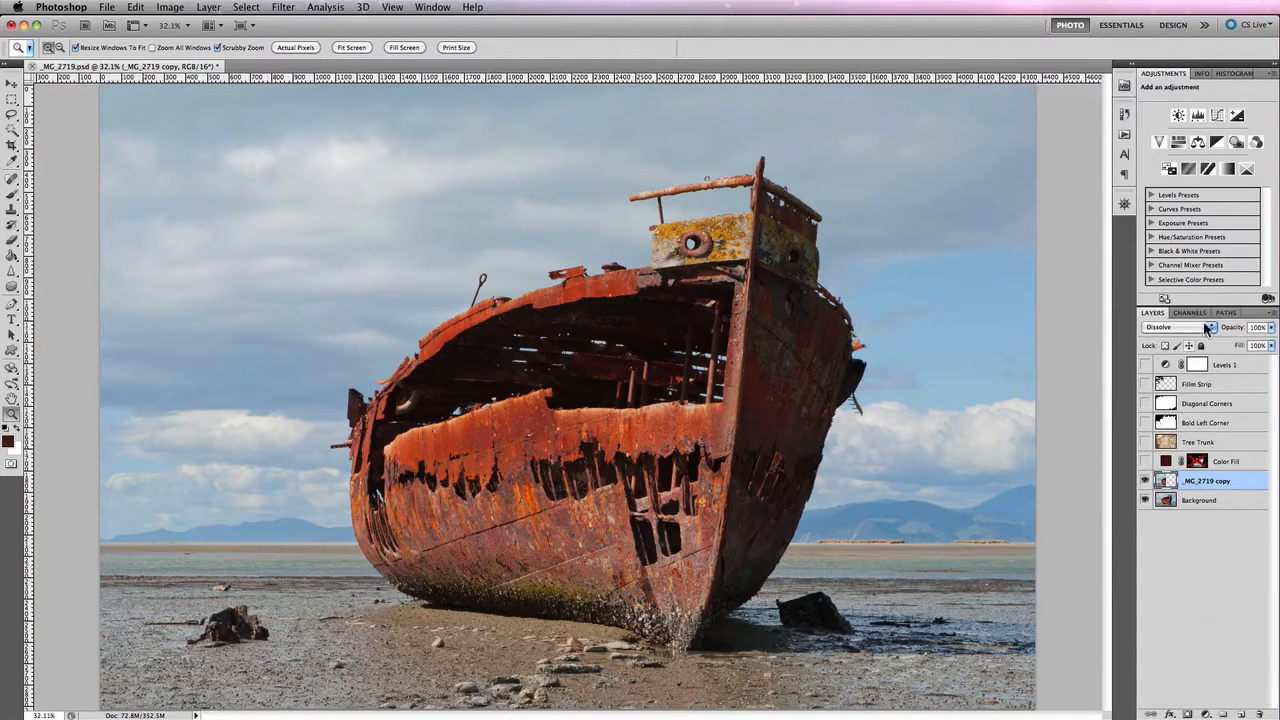
Step: Try the blending modes Multiply, Color Burn, Linear Burn and Darker Color in turn on the _MG_2719 copy layer
click(1209, 326)
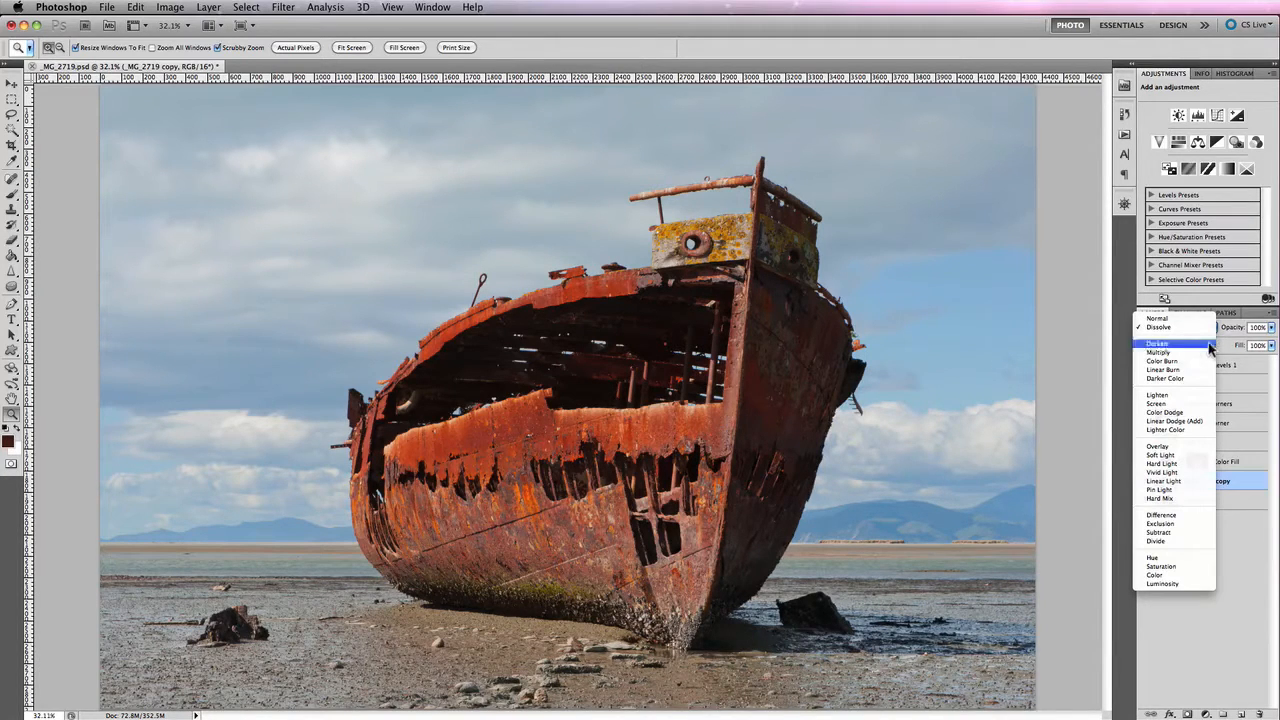
click(1206, 357)
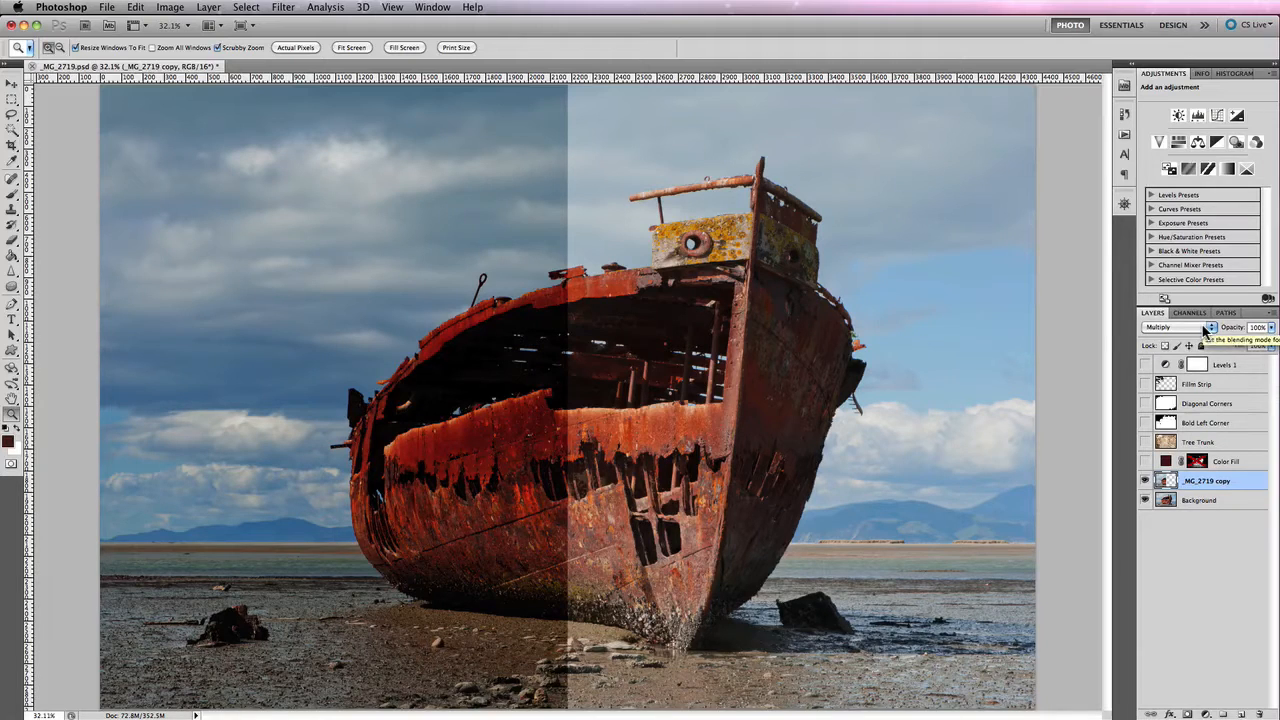
click(1206, 331)
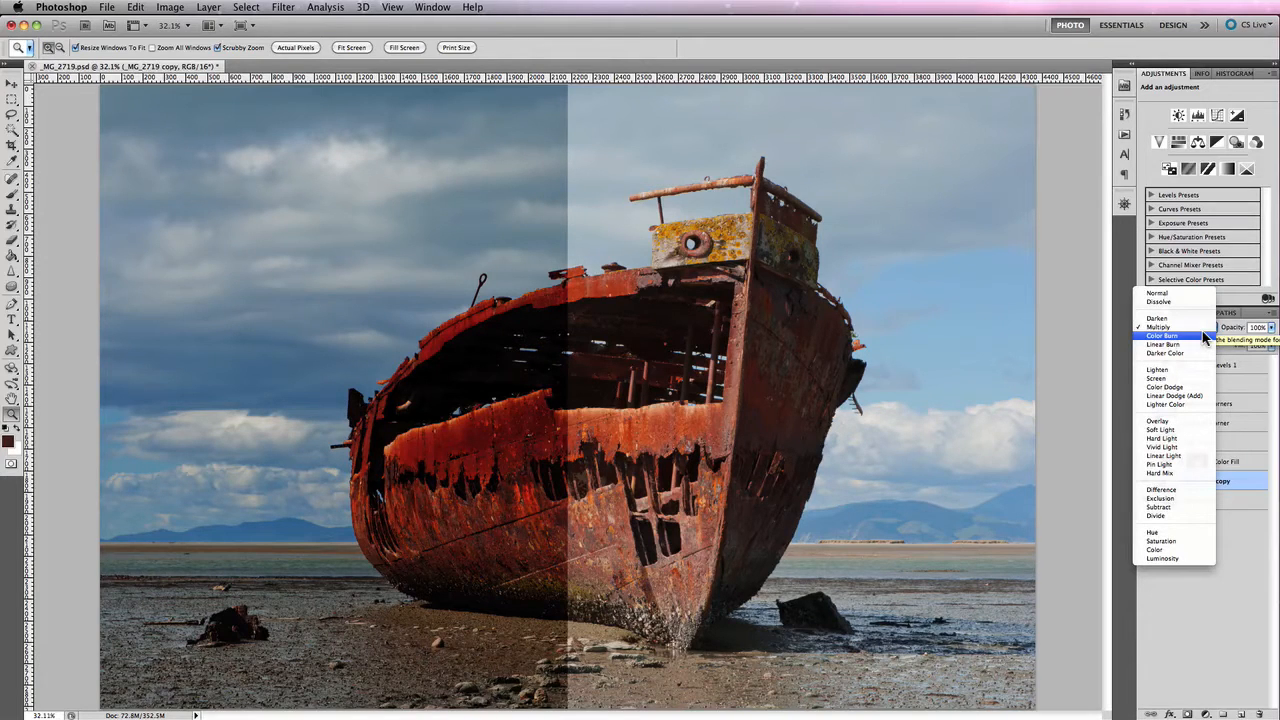
click(1206, 337)
click(1204, 334)
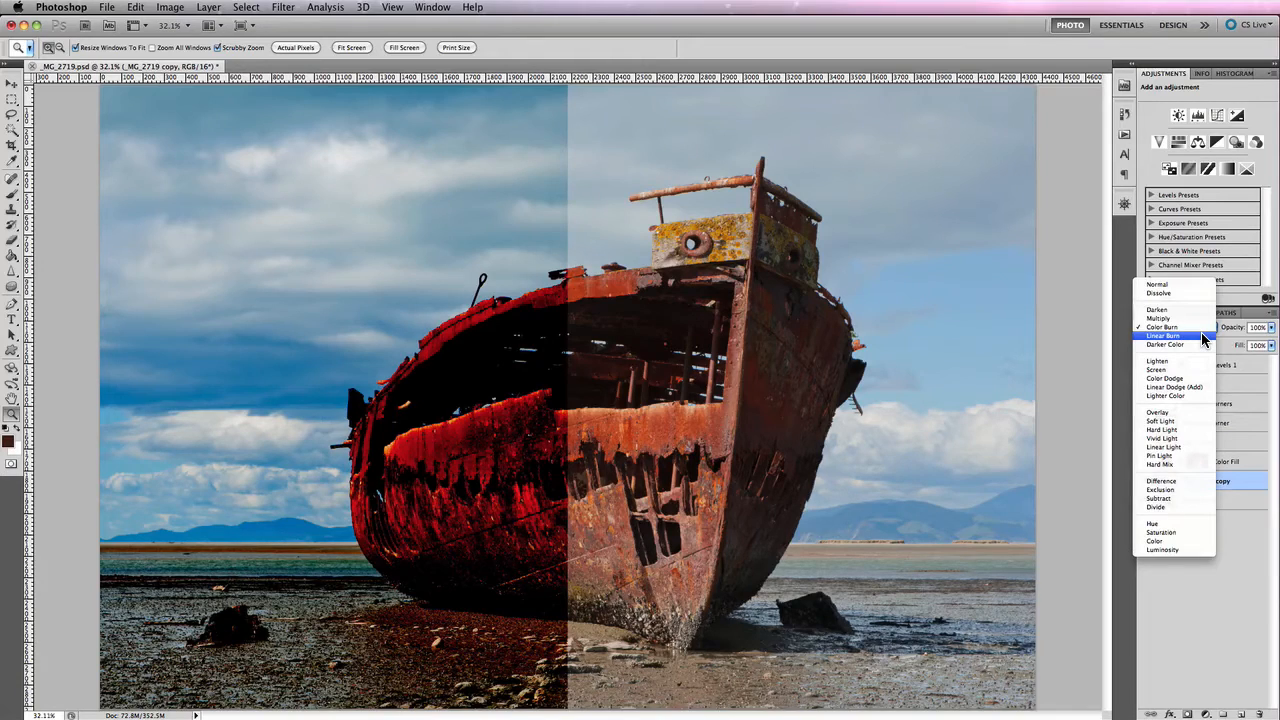
click(1204, 337)
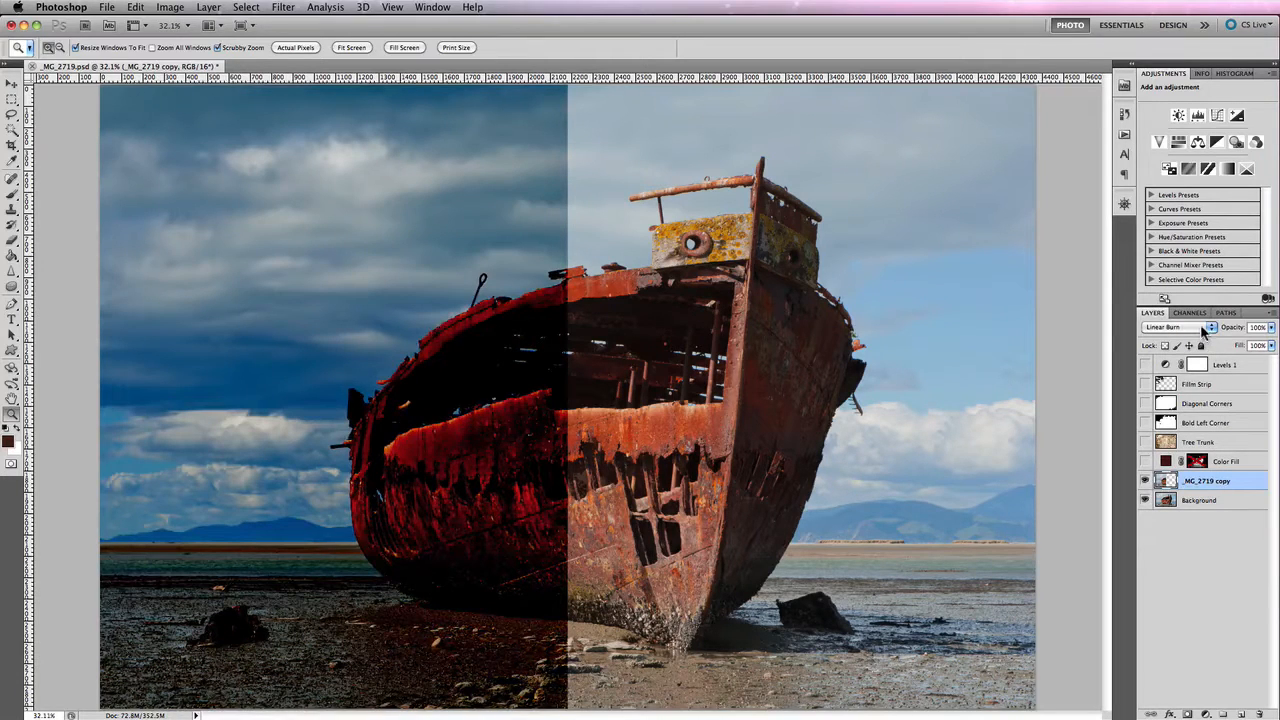
click(1203, 338)
click(1201, 336)
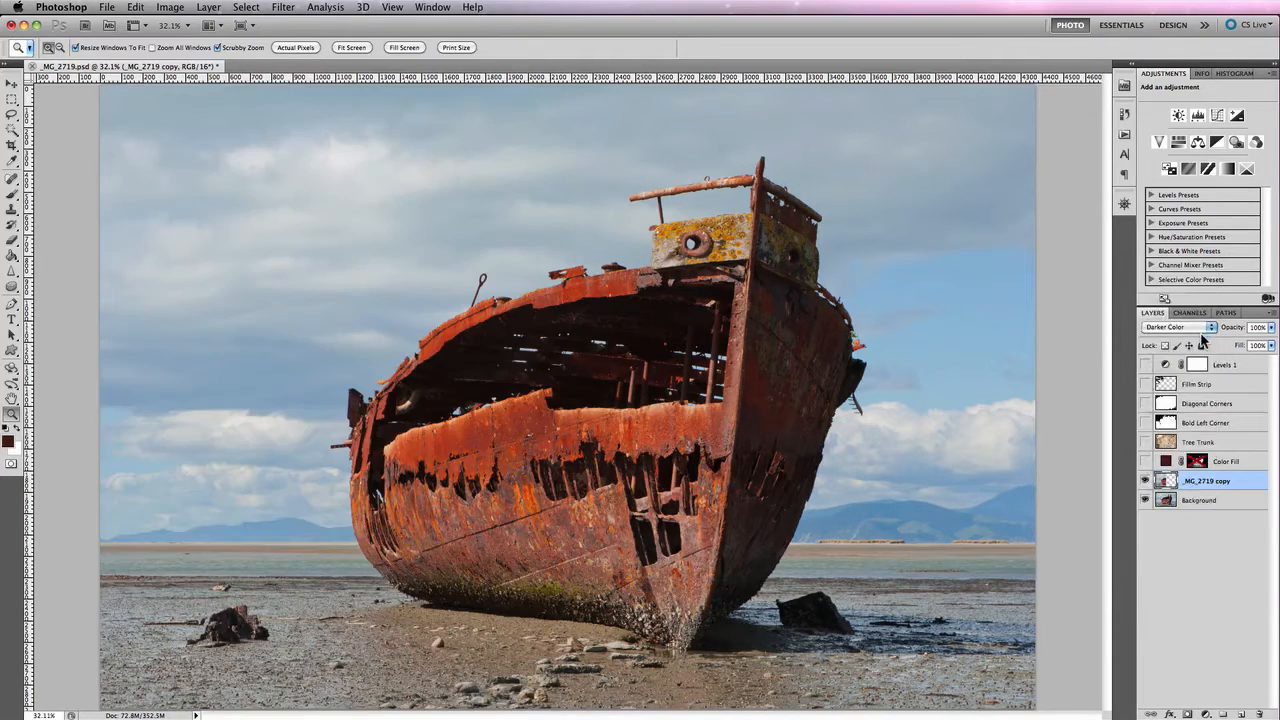
Step: Try the lightening modes Screen, Color Dodge and Linear Dodge (Add) in turn on the _MG_2719 copy layer
click(1201, 335)
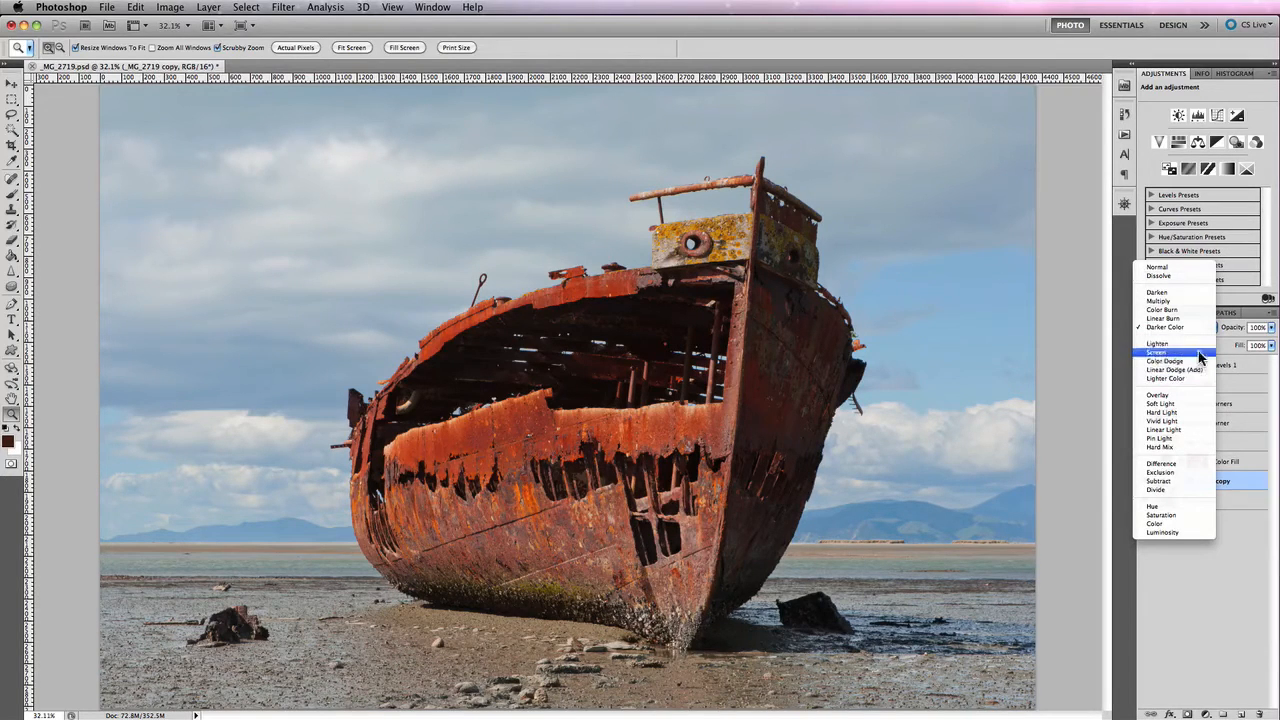
click(1195, 352)
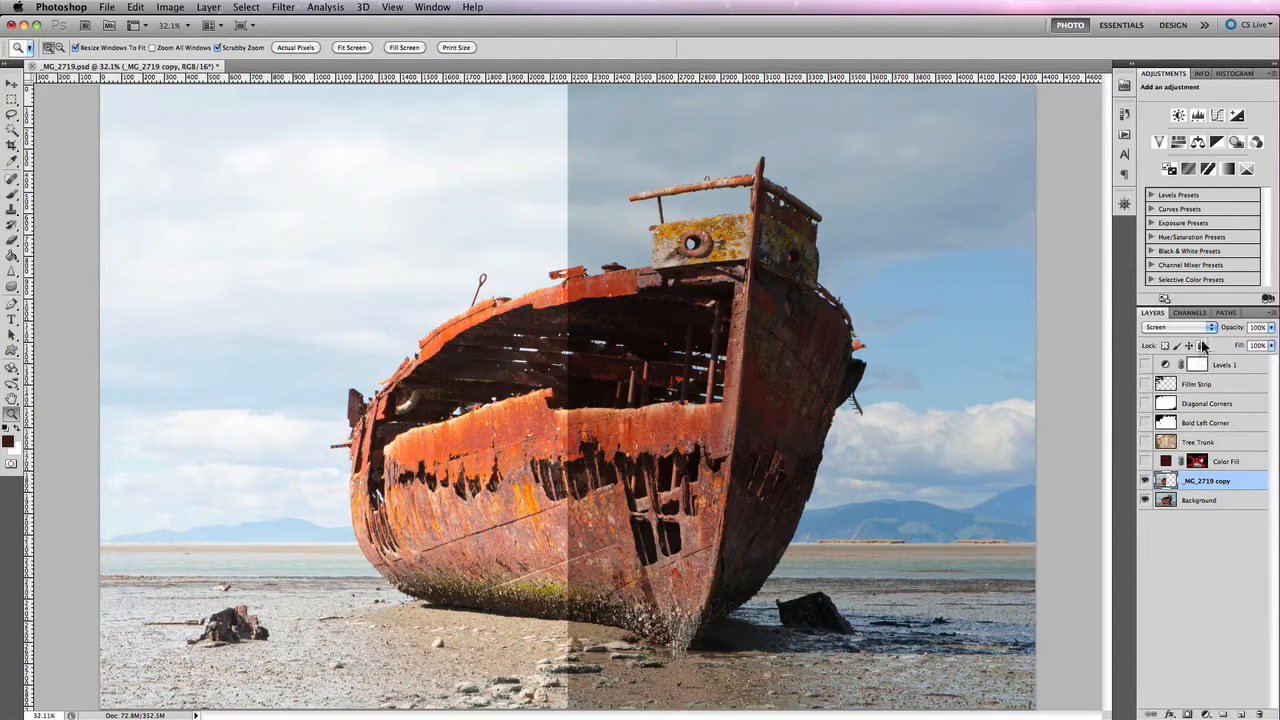
click(1202, 327)
click(1172, 335)
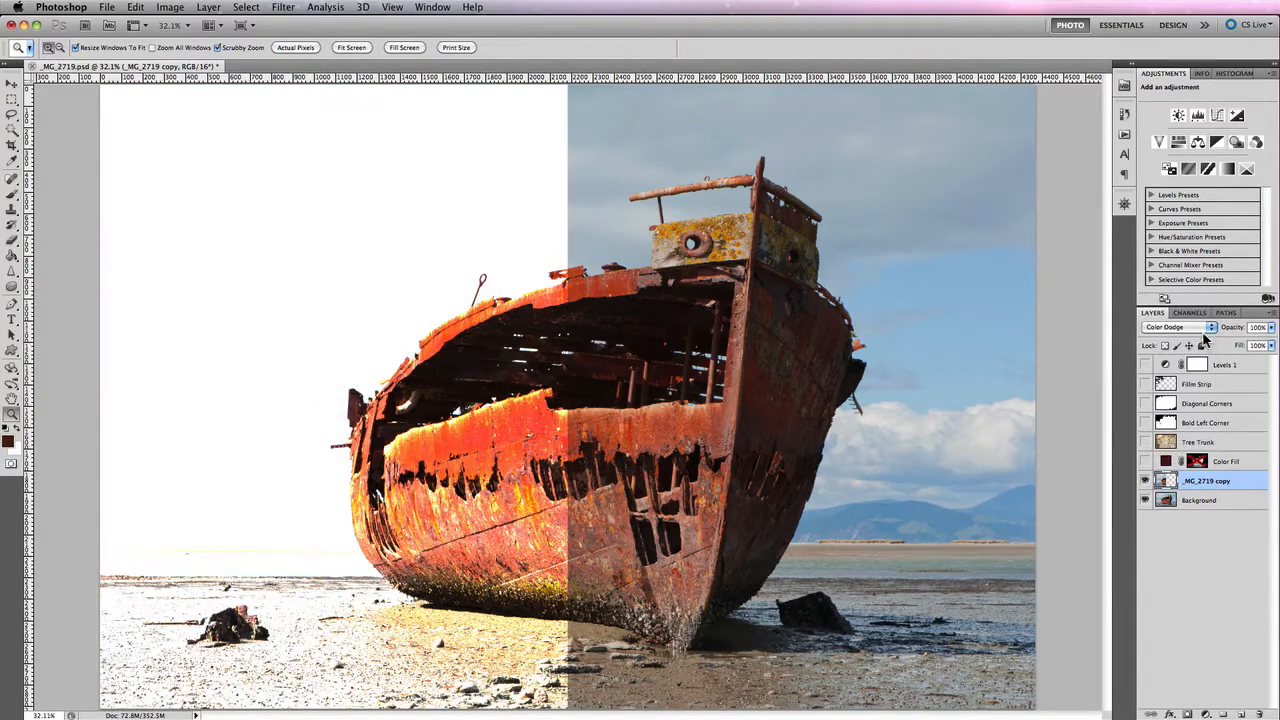
click(1205, 330)
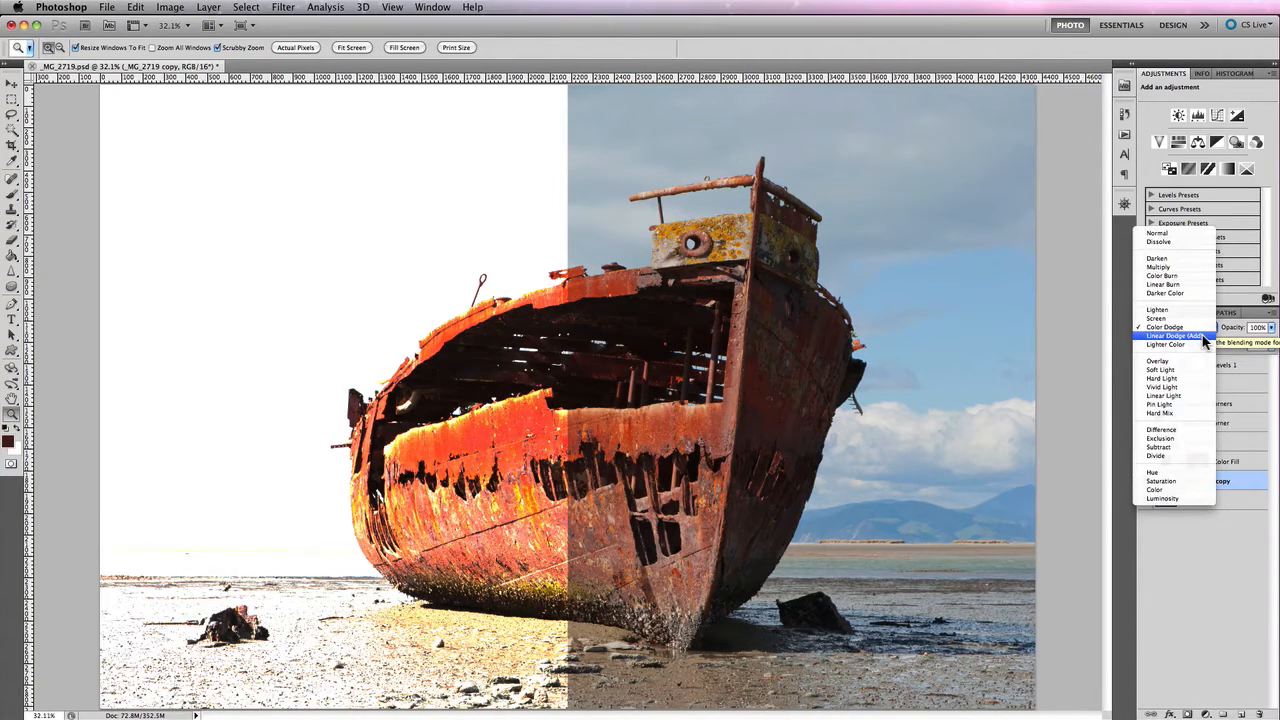
click(1175, 336)
Step: Try the contrast modes Overlay, Soft Light and Hard Light in turn on the _MG_2719 copy layer
click(1201, 325)
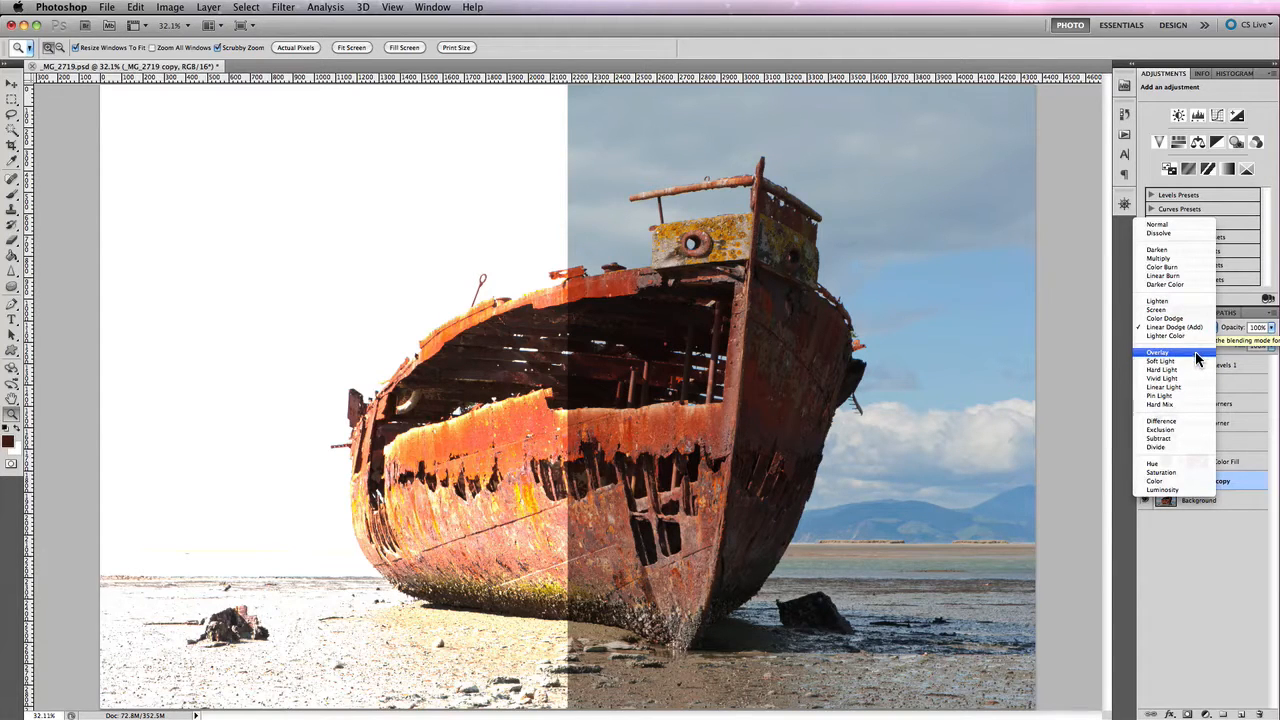
click(1198, 356)
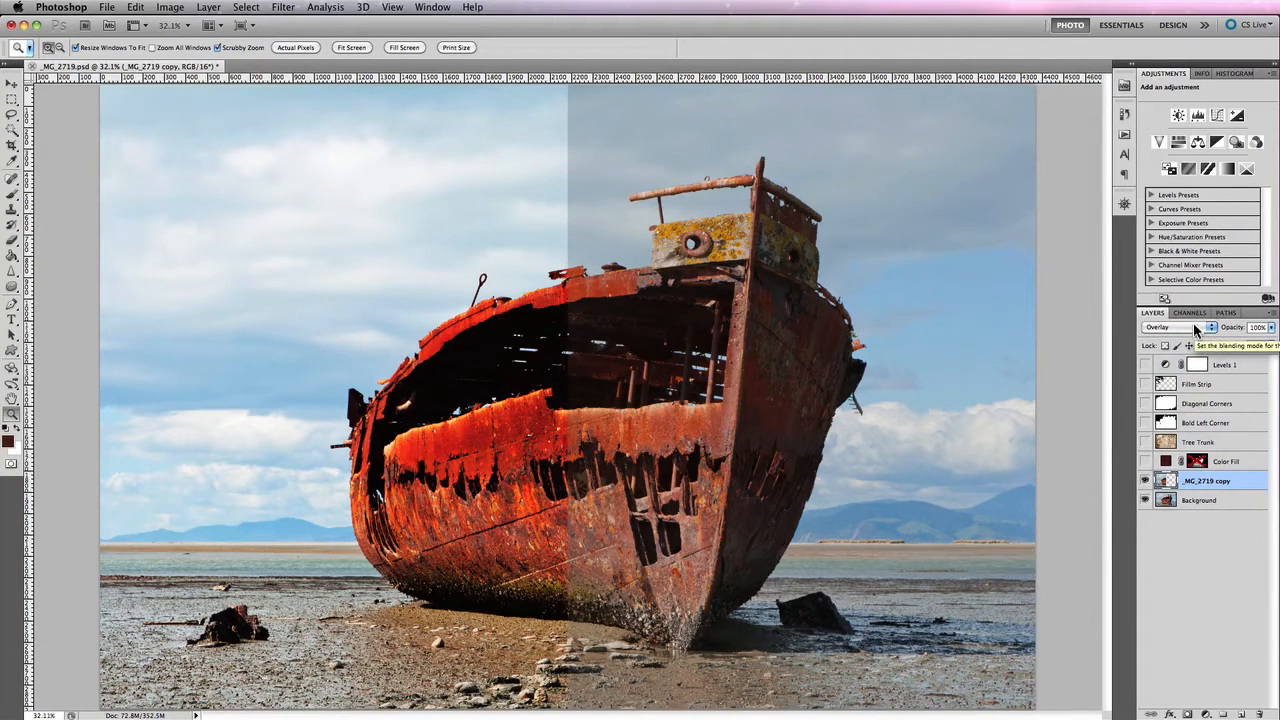
click(1197, 330)
click(1197, 333)
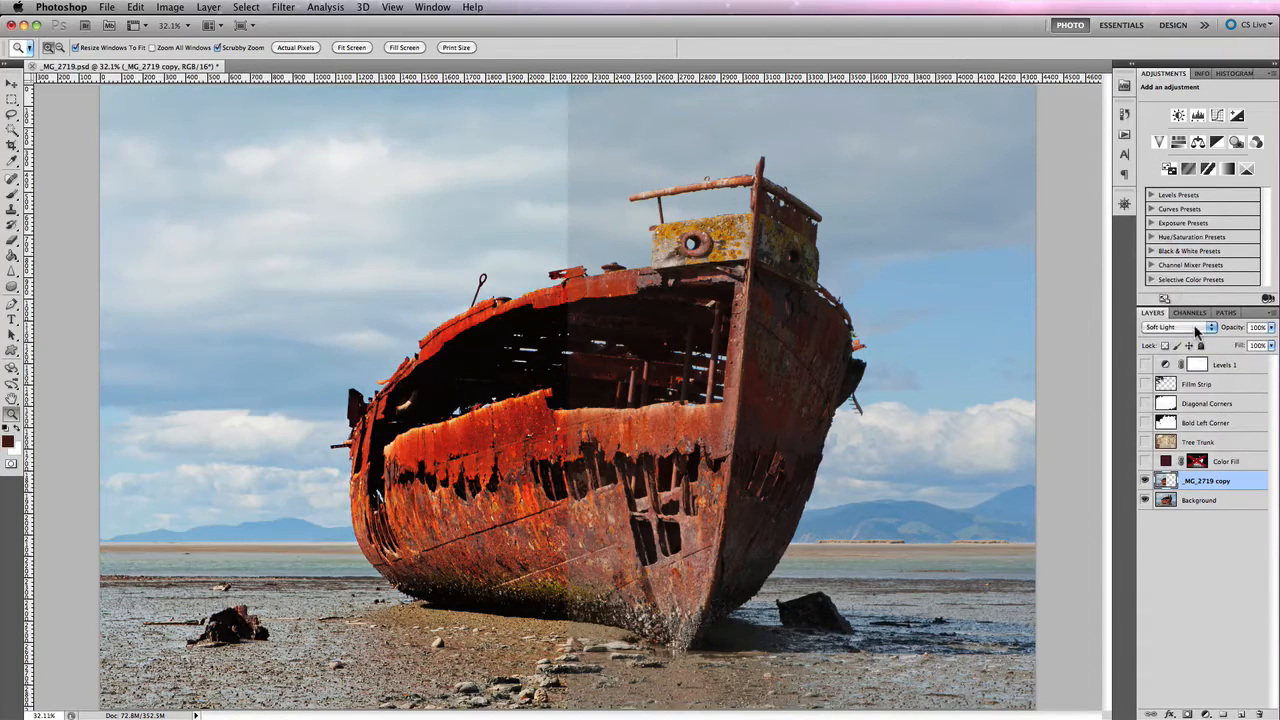
click(1197, 330)
click(1197, 341)
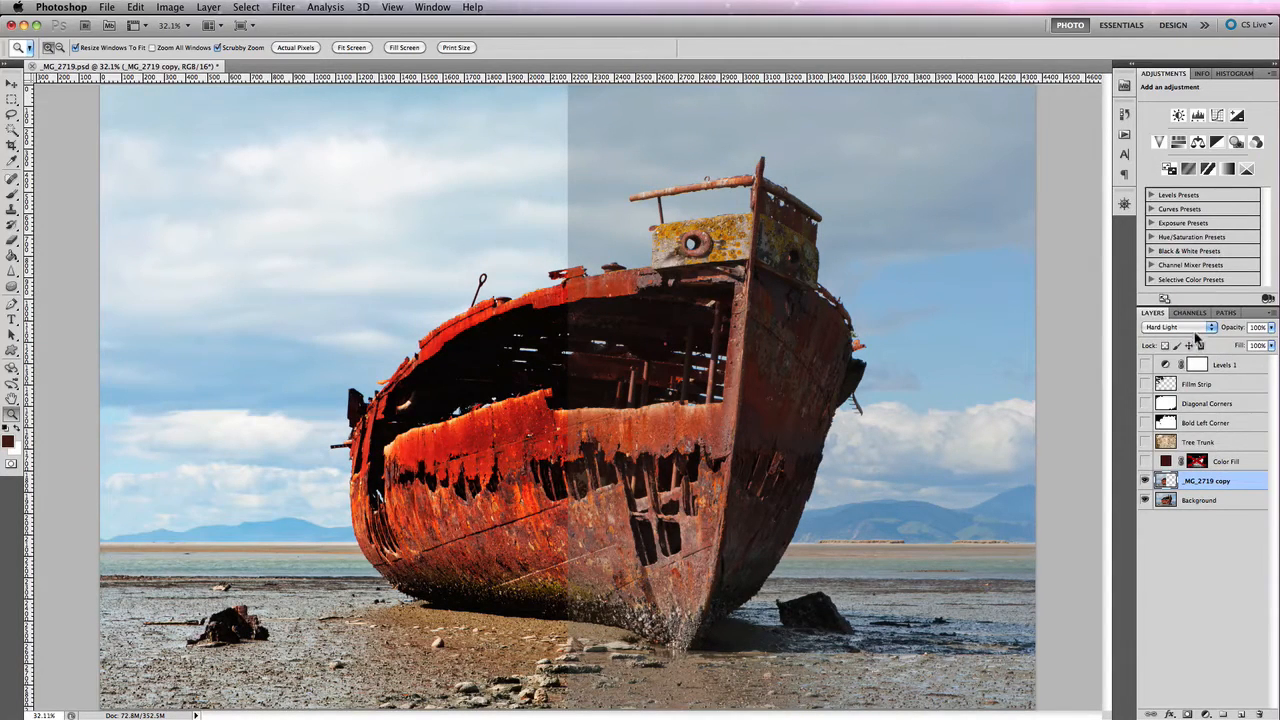
Step: Try Vivid Light on the _MG_2719 copy layer, then set its blending mode to Linear Light
click(1196, 330)
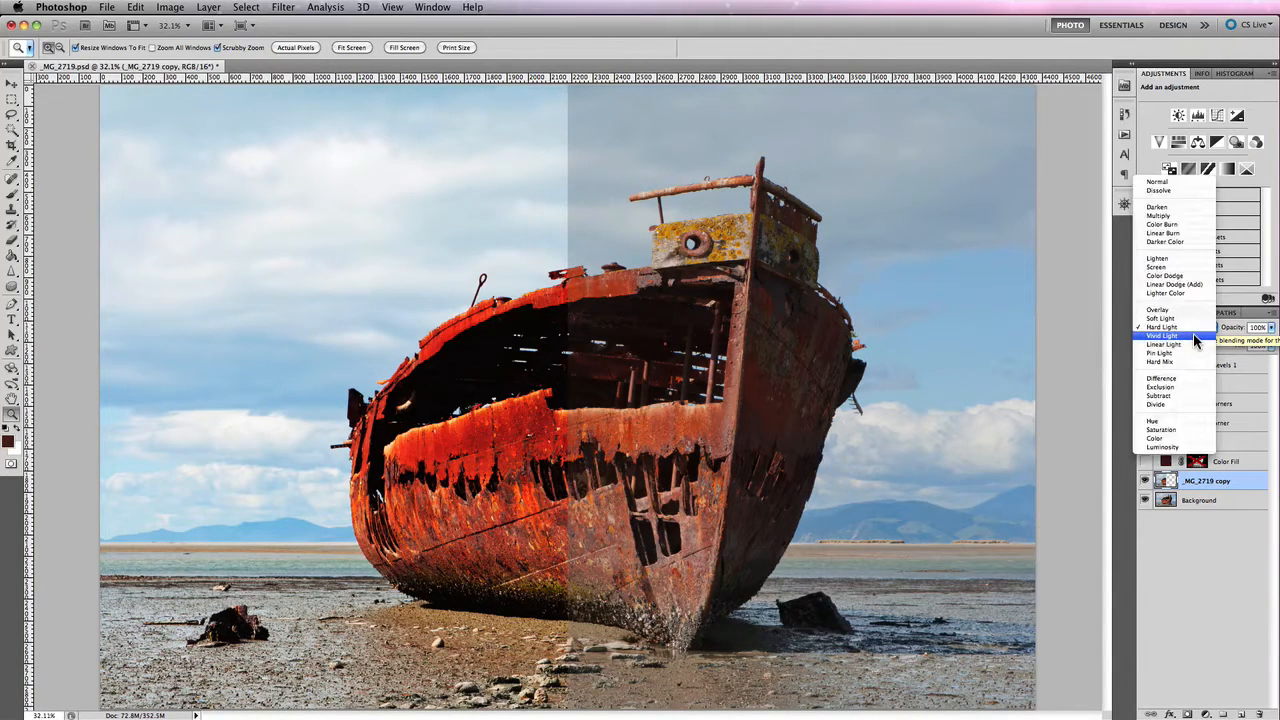
click(1193, 333)
click(1195, 330)
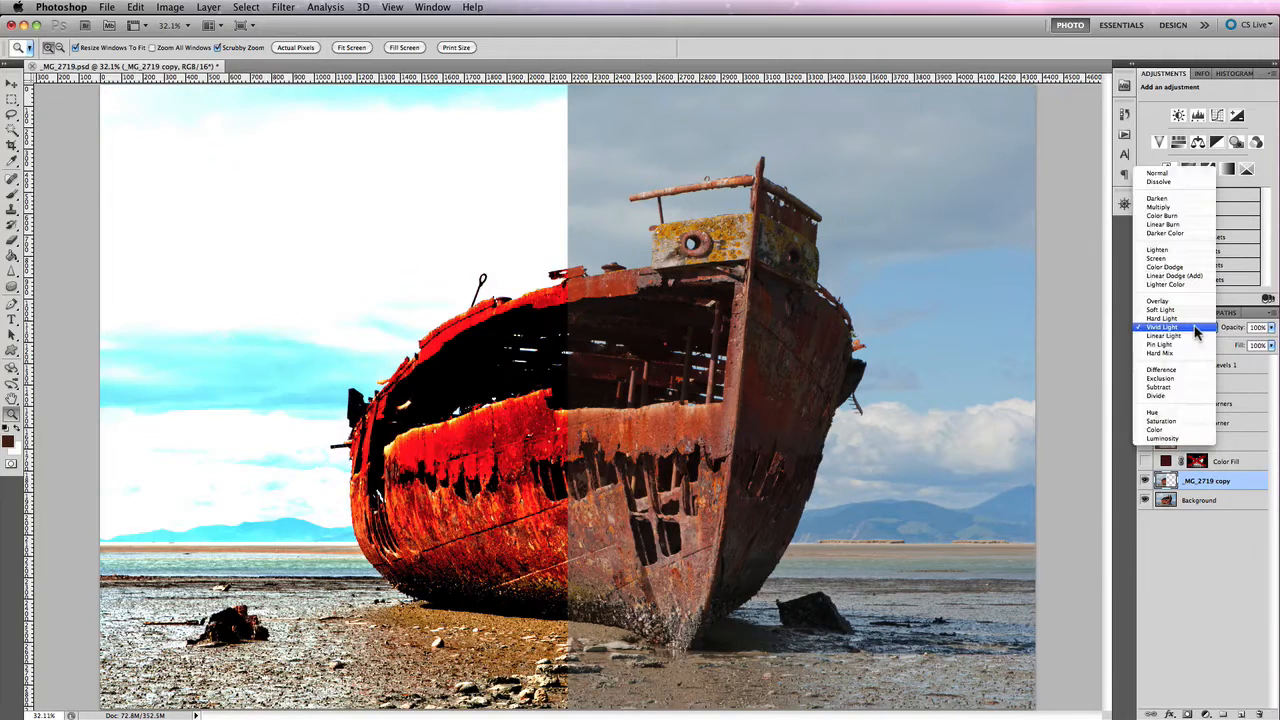
click(1195, 334)
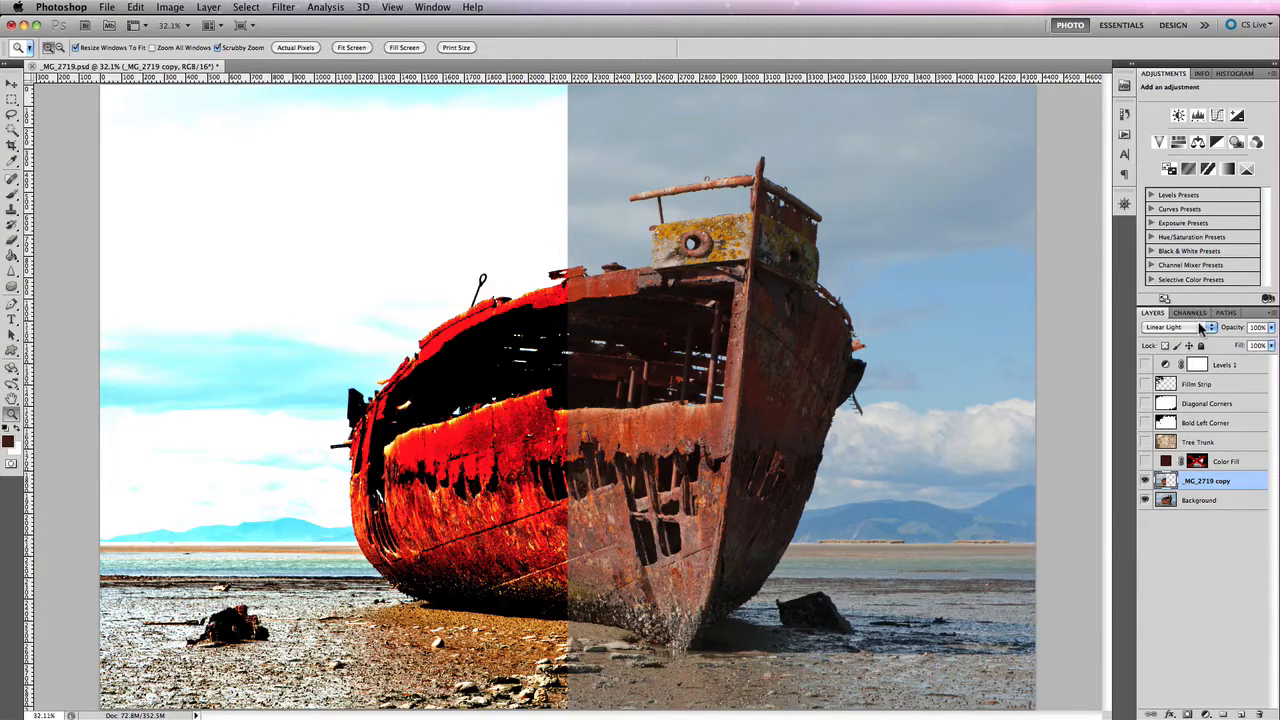
Step: Set the _MG_2719 copy layer's blending mode to Difference and invert the layer's colors
click(1200, 328)
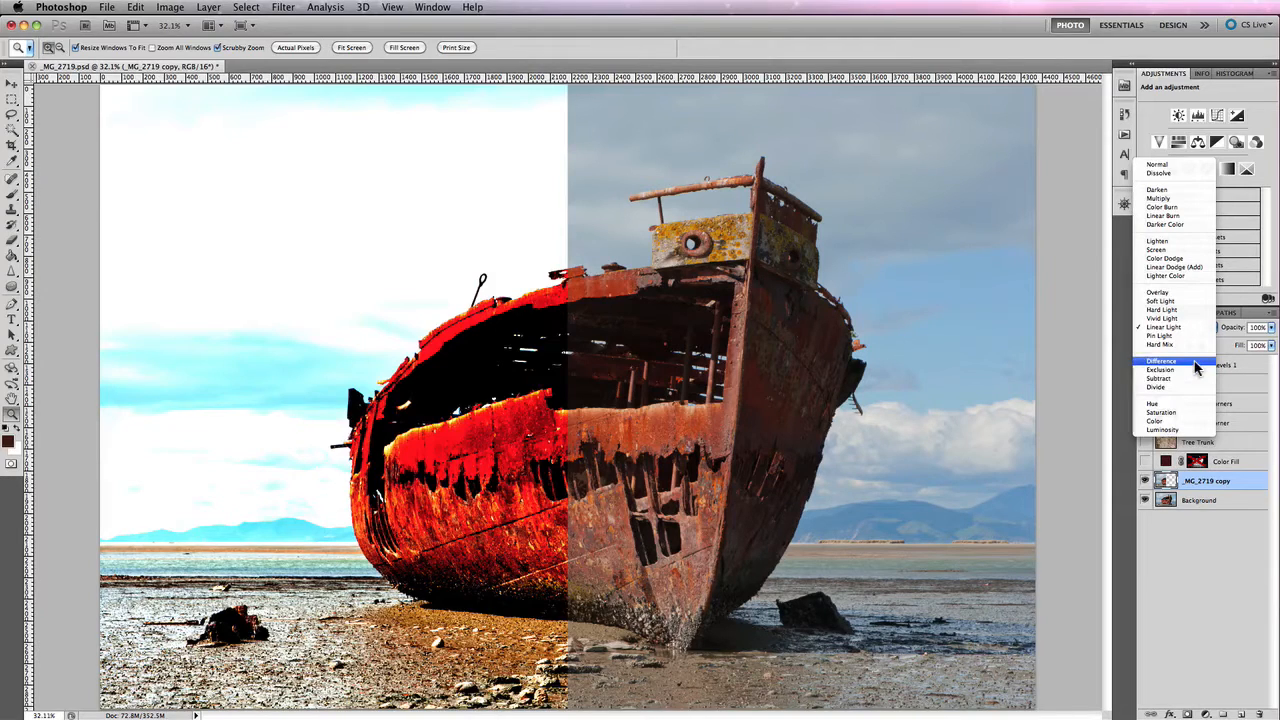
click(1195, 362)
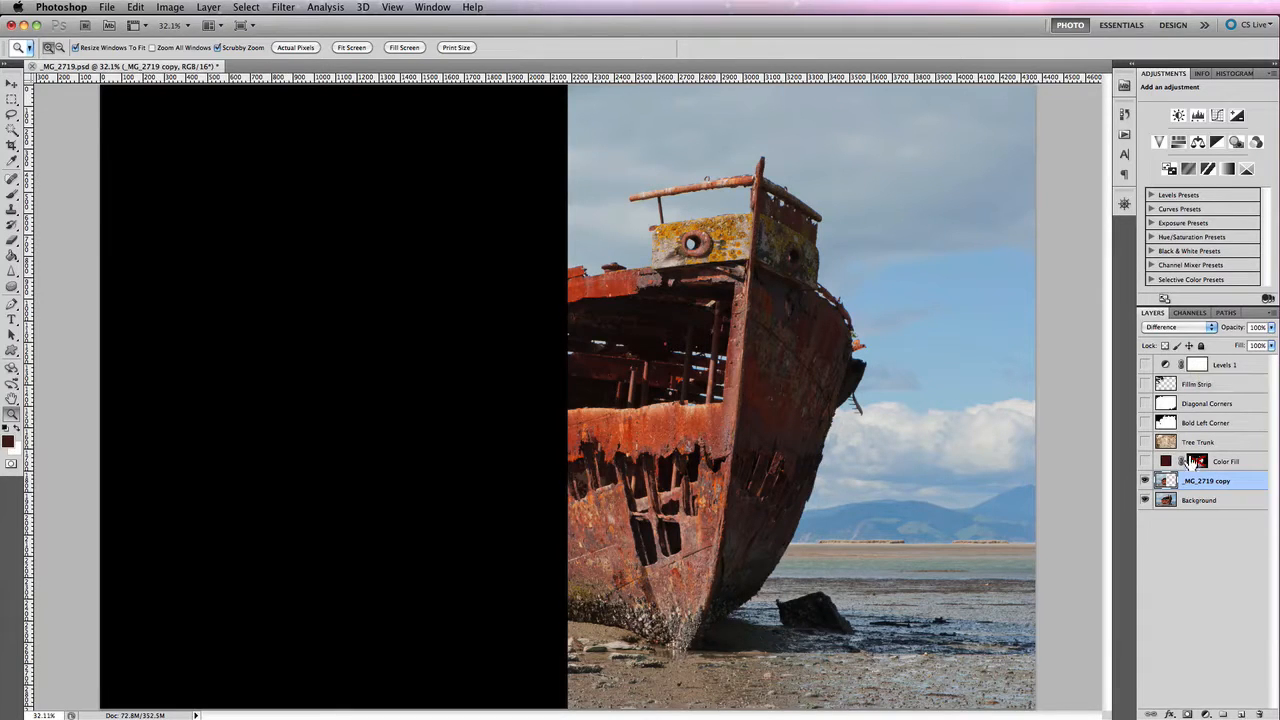
click(178, 10)
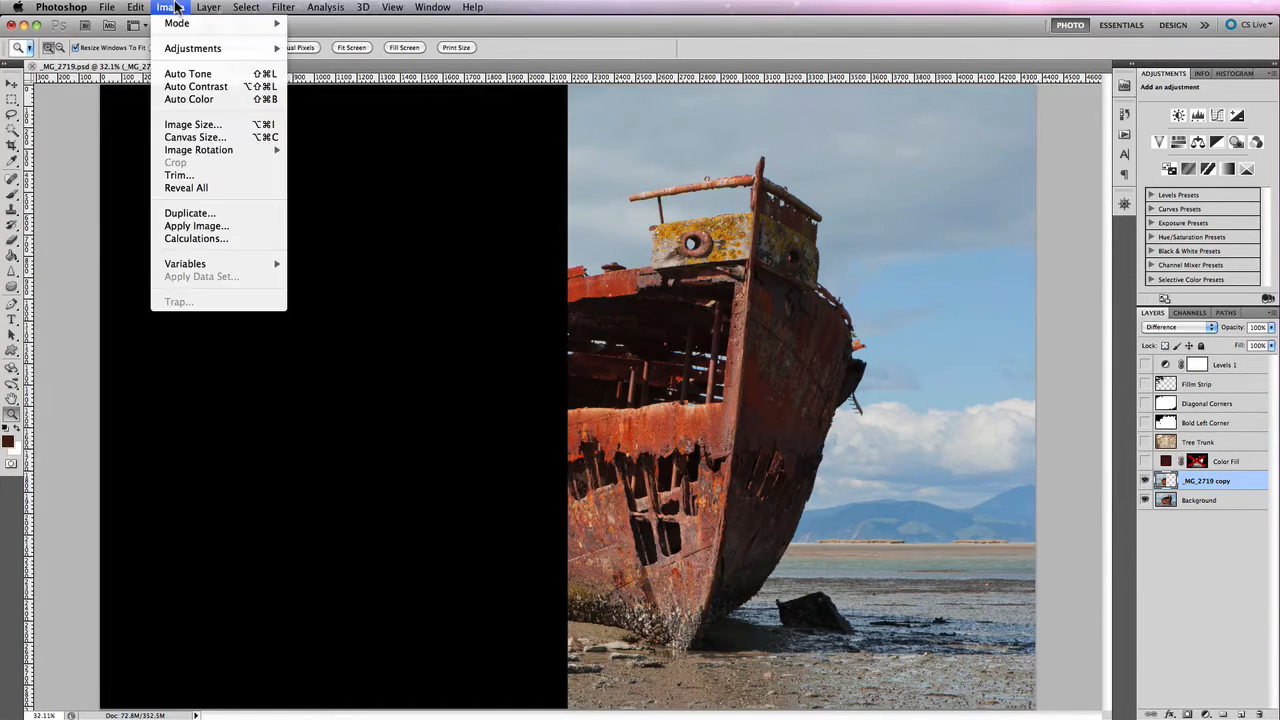
mouse_move(198, 50)
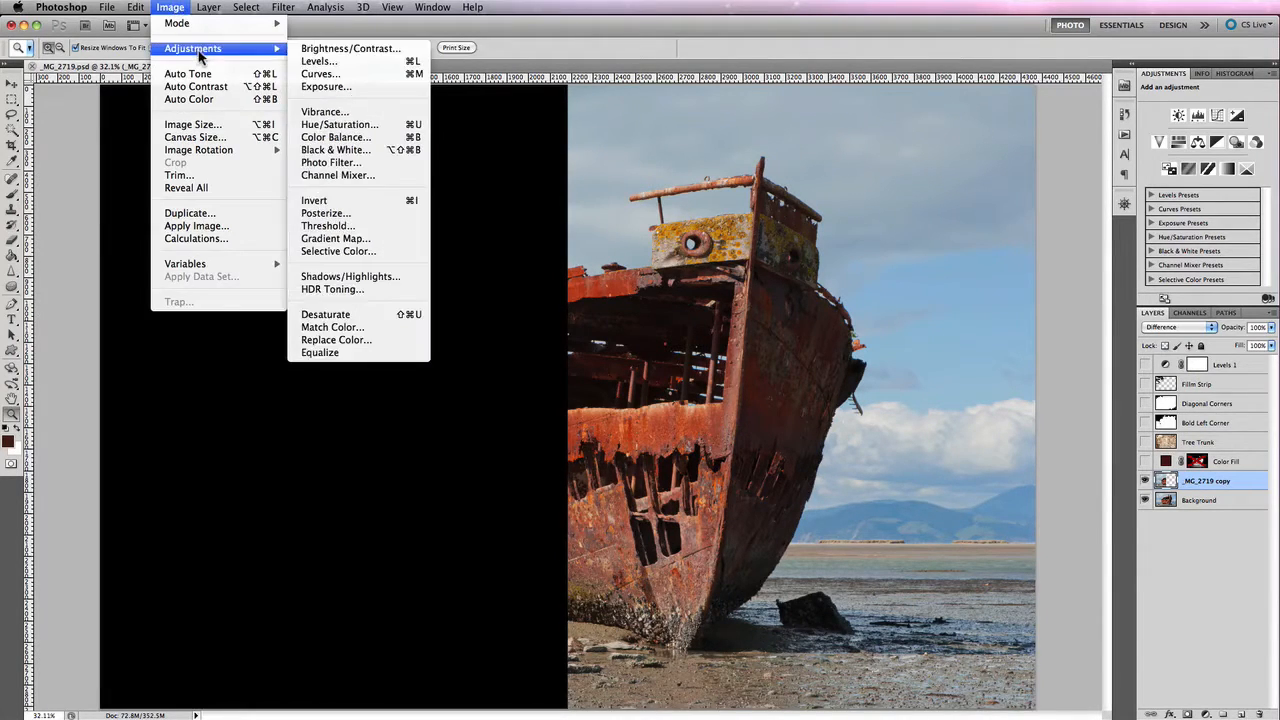
click(379, 202)
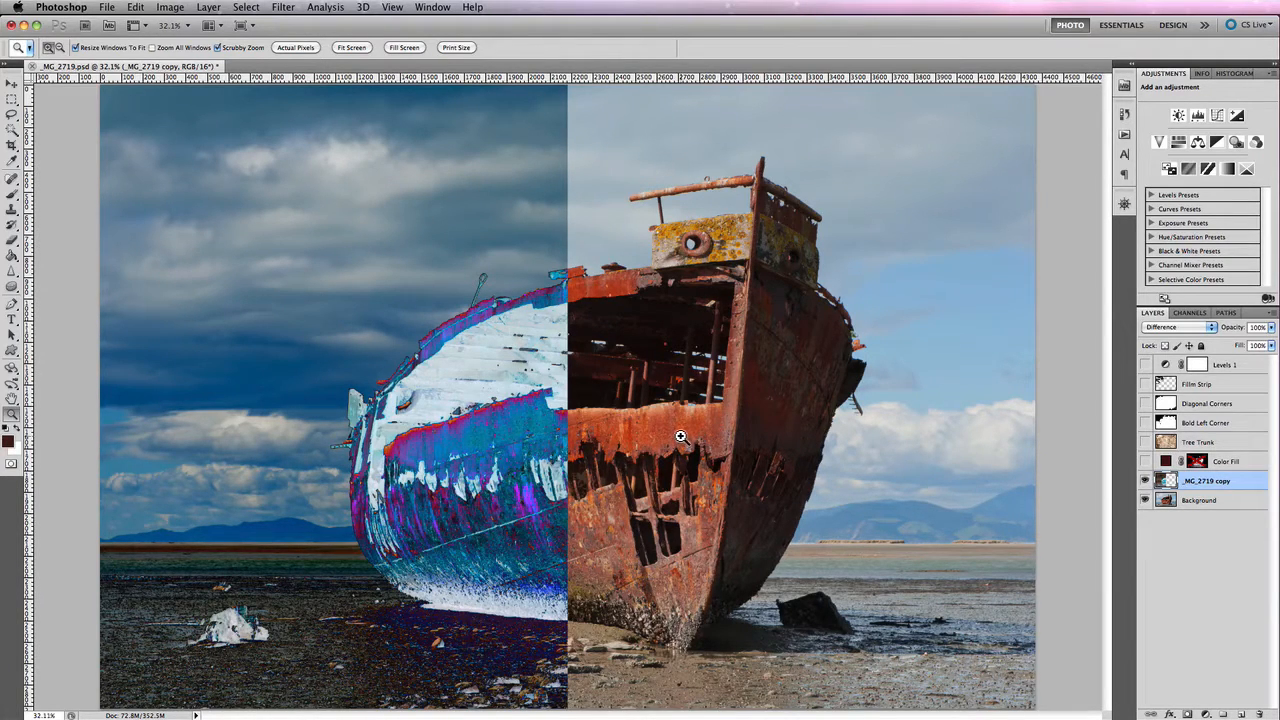
Step: Try the blending modes Exclusion, Subtract and Divide in turn on the inverted _MG_2719 copy layer
click(1185, 327)
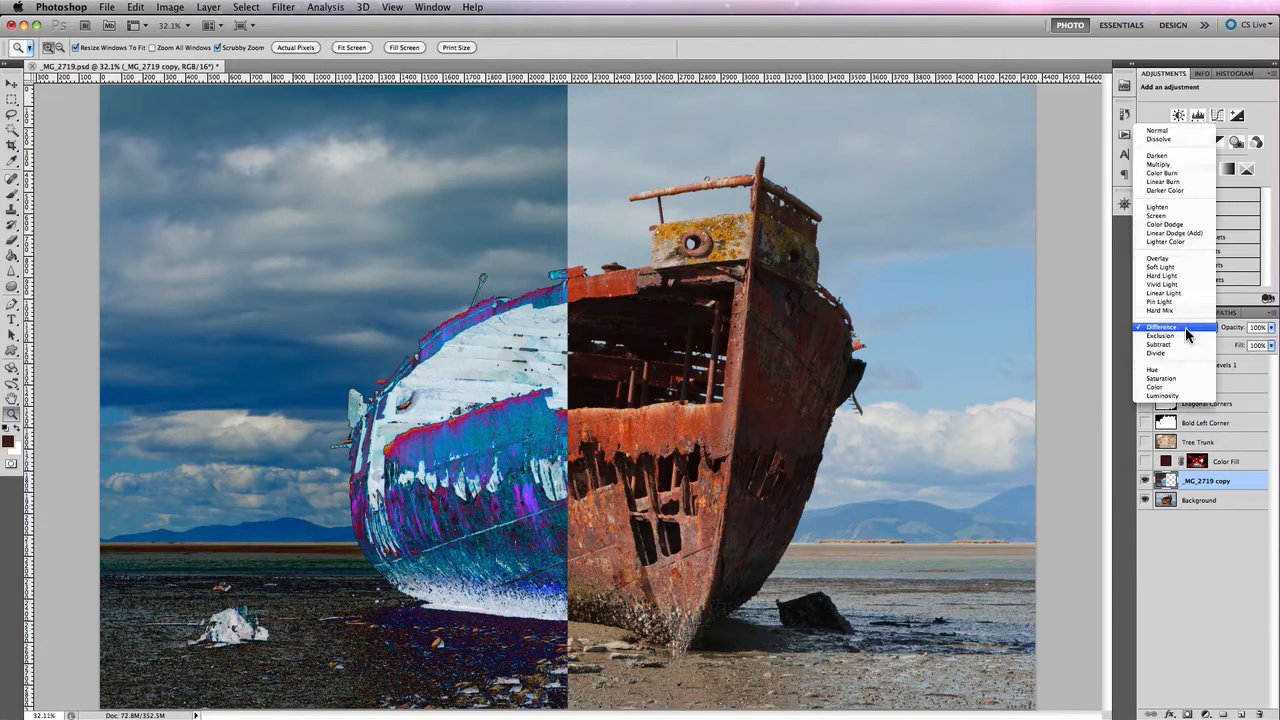
click(1185, 335)
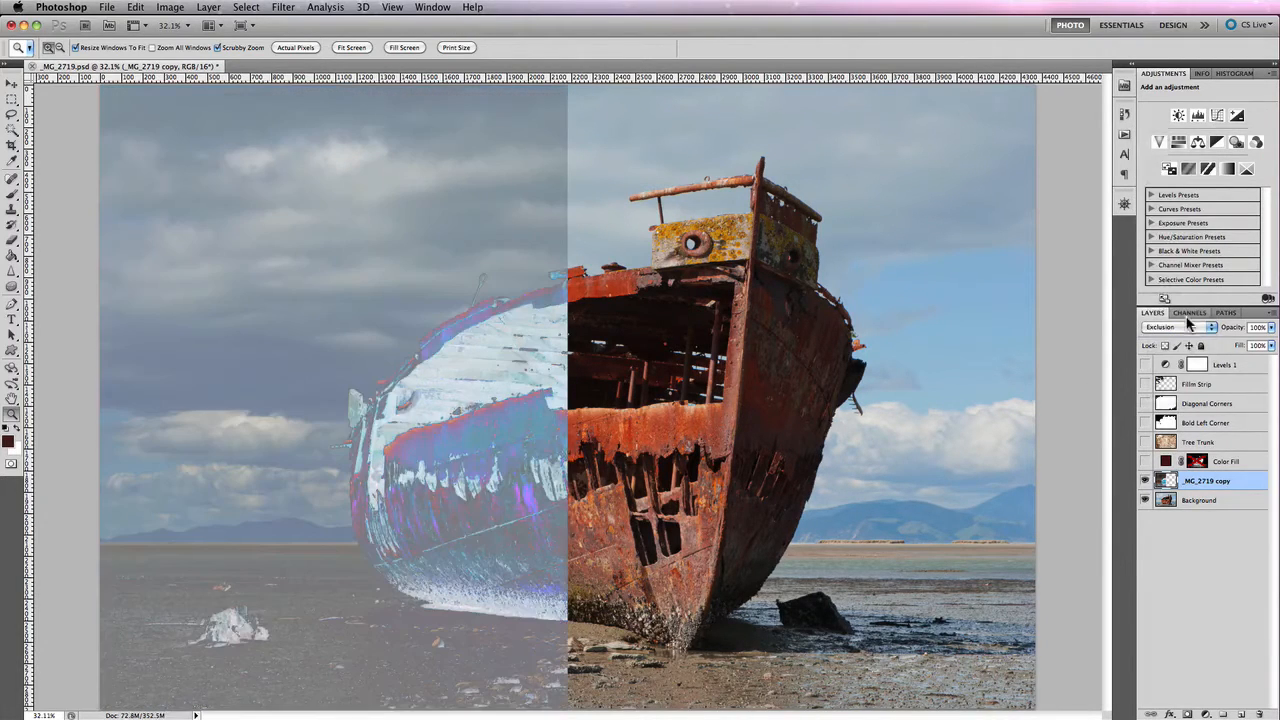
click(1188, 328)
click(1188, 336)
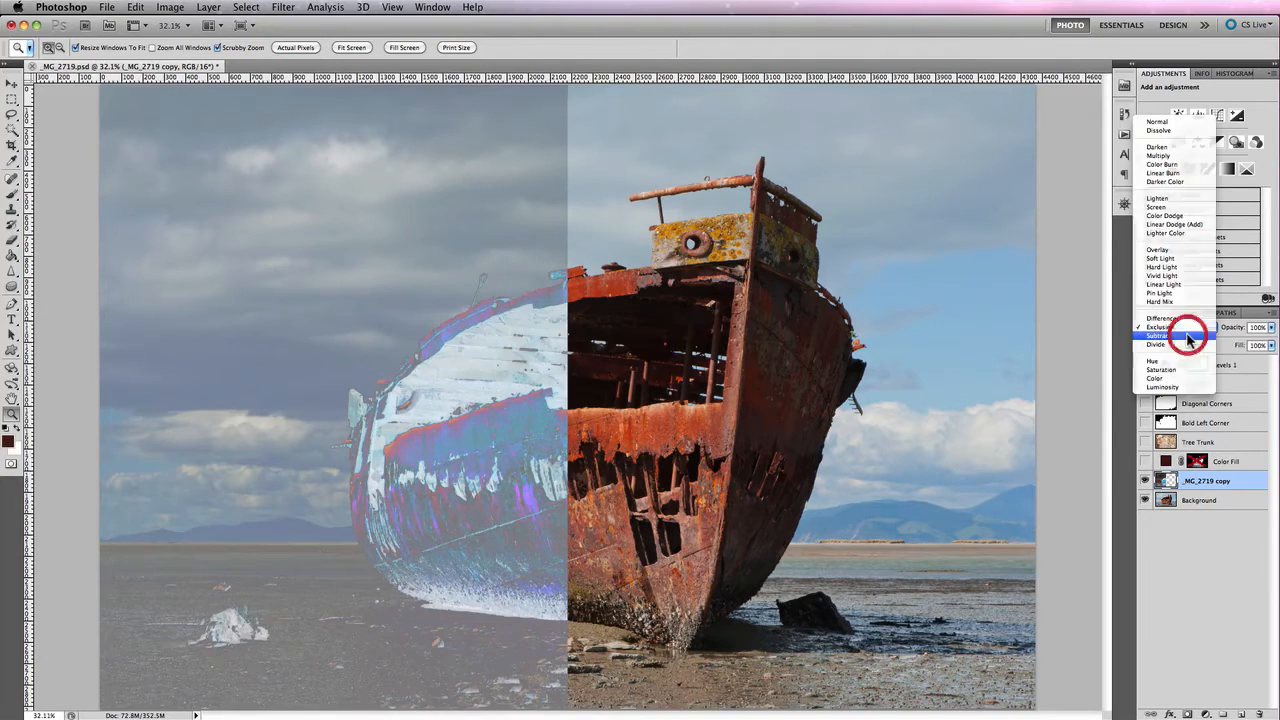
click(1187, 325)
click(1188, 336)
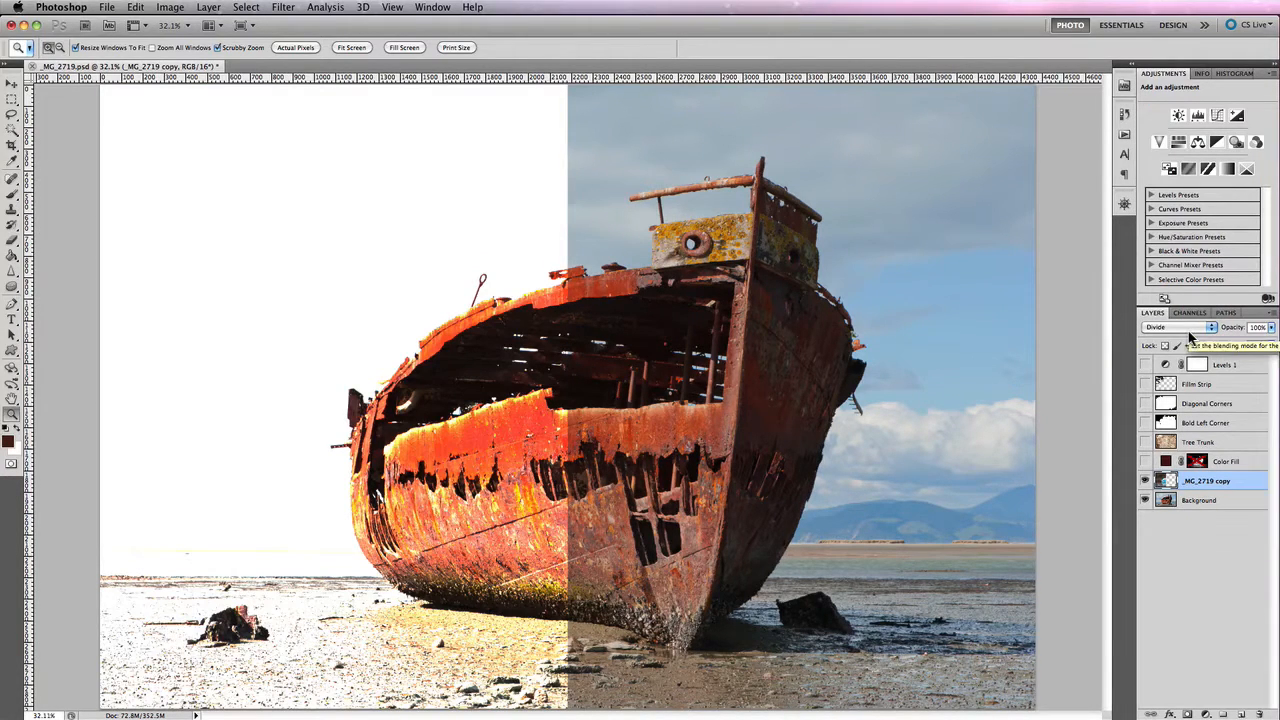
Step: Revert the document history to the state just before the Invert on the _MG_2719 copy layer
click(1124, 114)
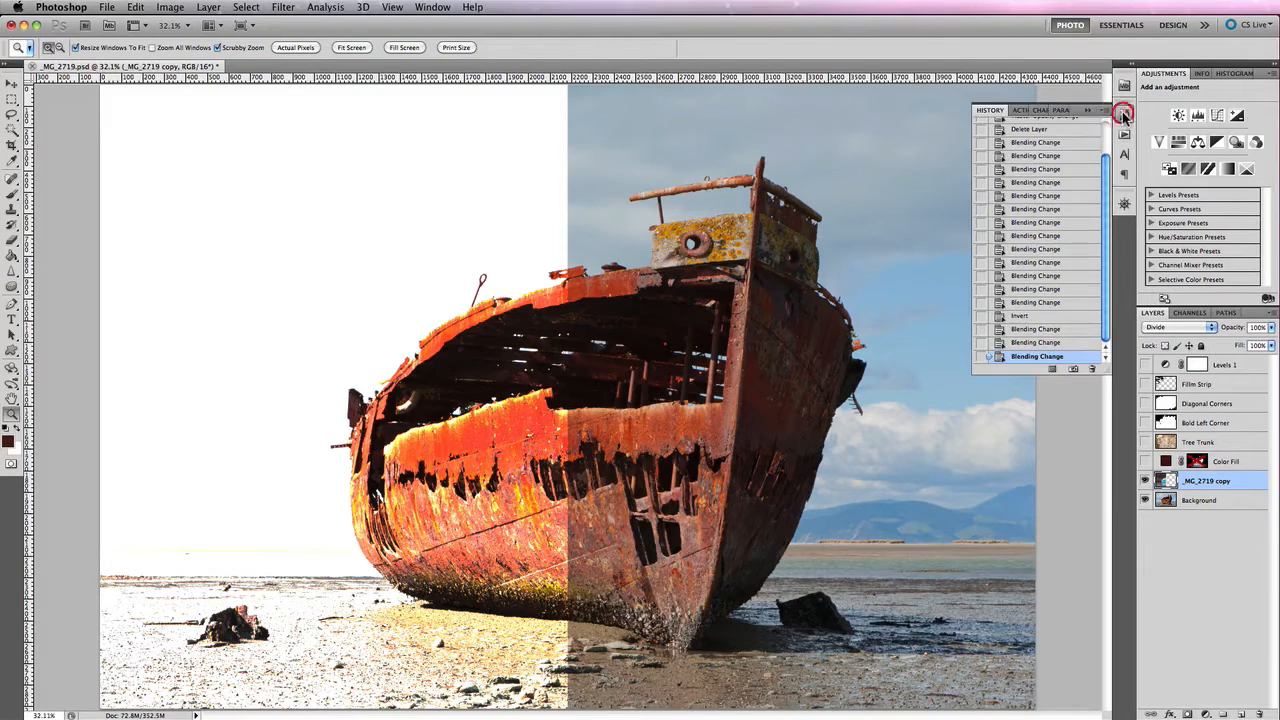
click(1045, 316)
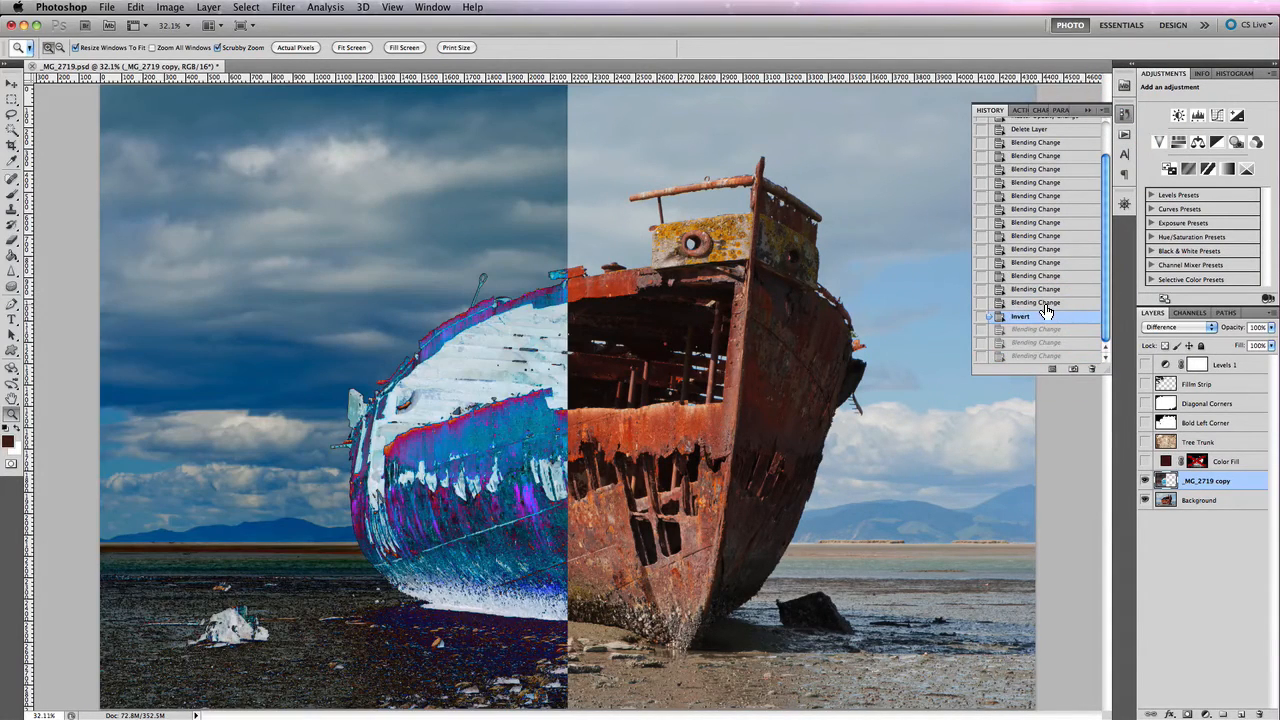
click(1040, 303)
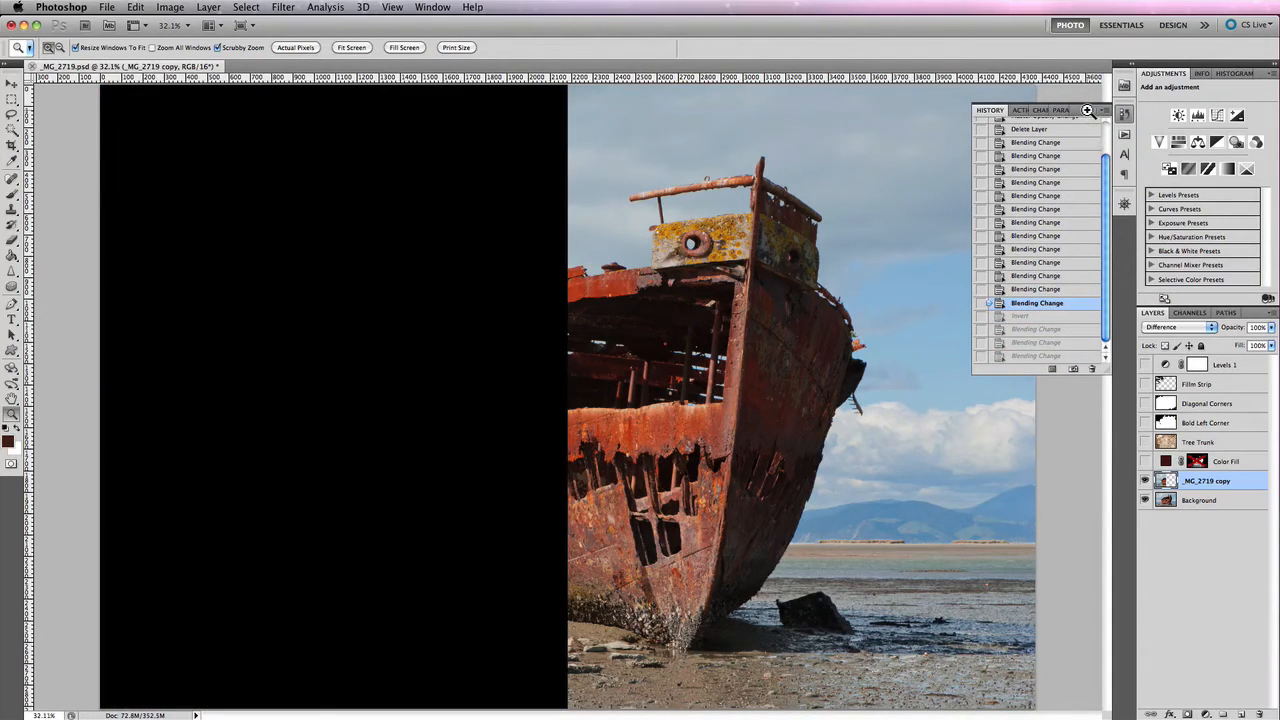
click(1094, 111)
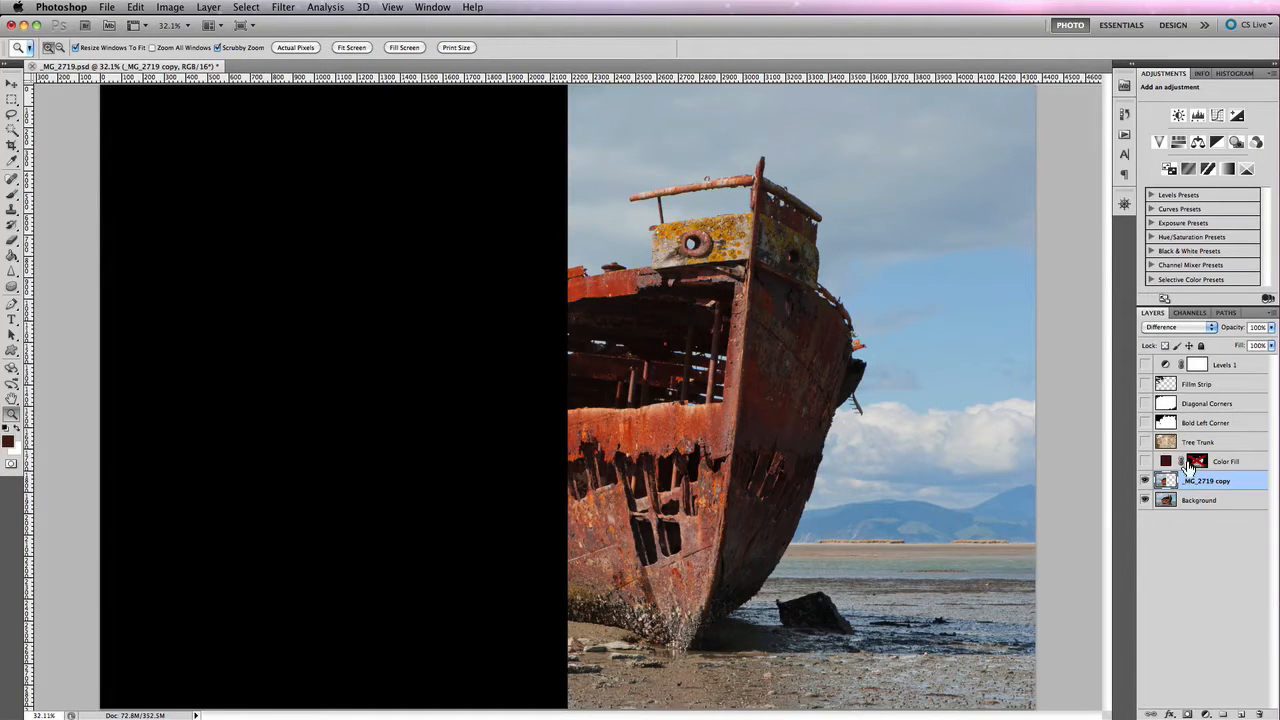
Step: Try the Hue blending mode on the _MG_2719 copy layer, then set it to Luminosity
click(1183, 335)
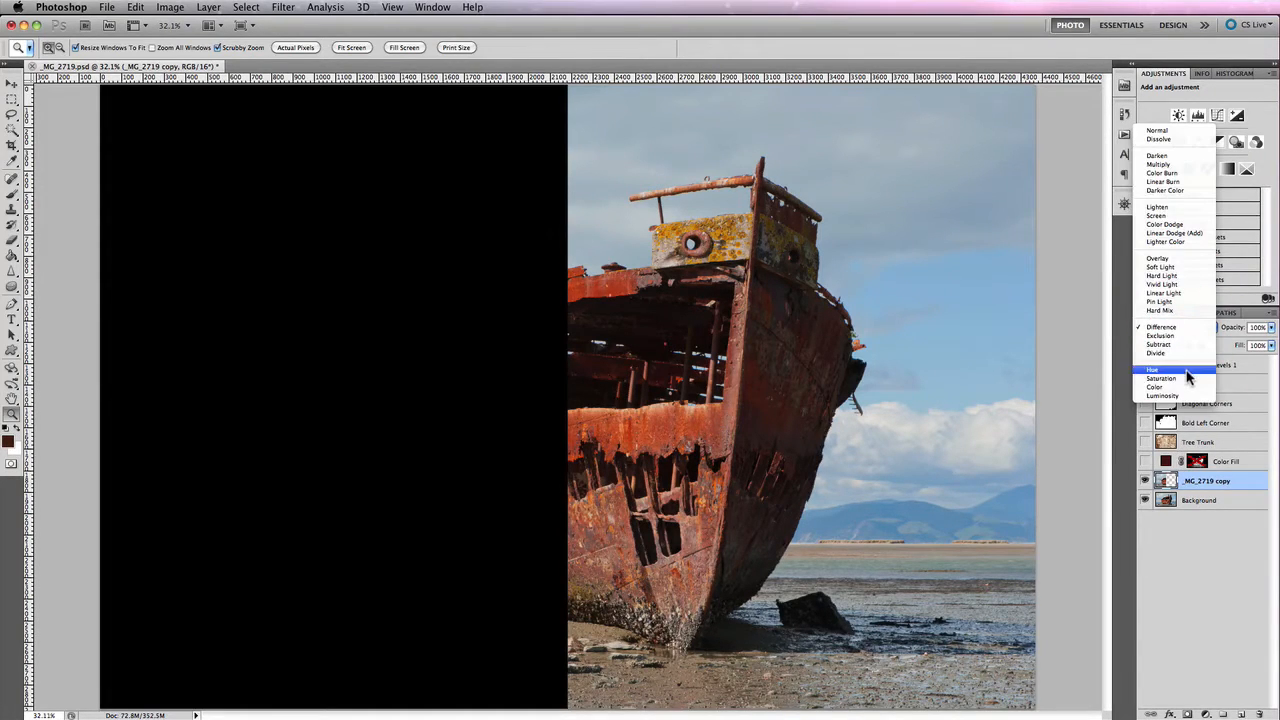
click(1187, 369)
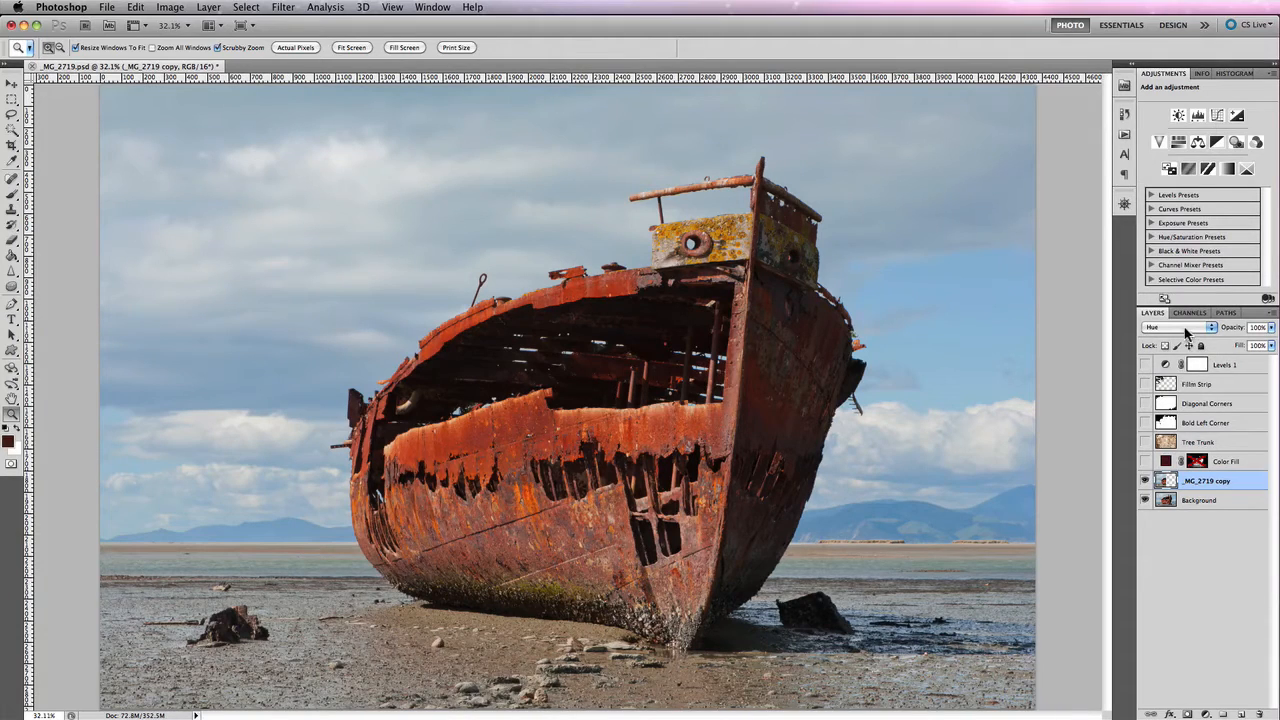
click(1184, 327)
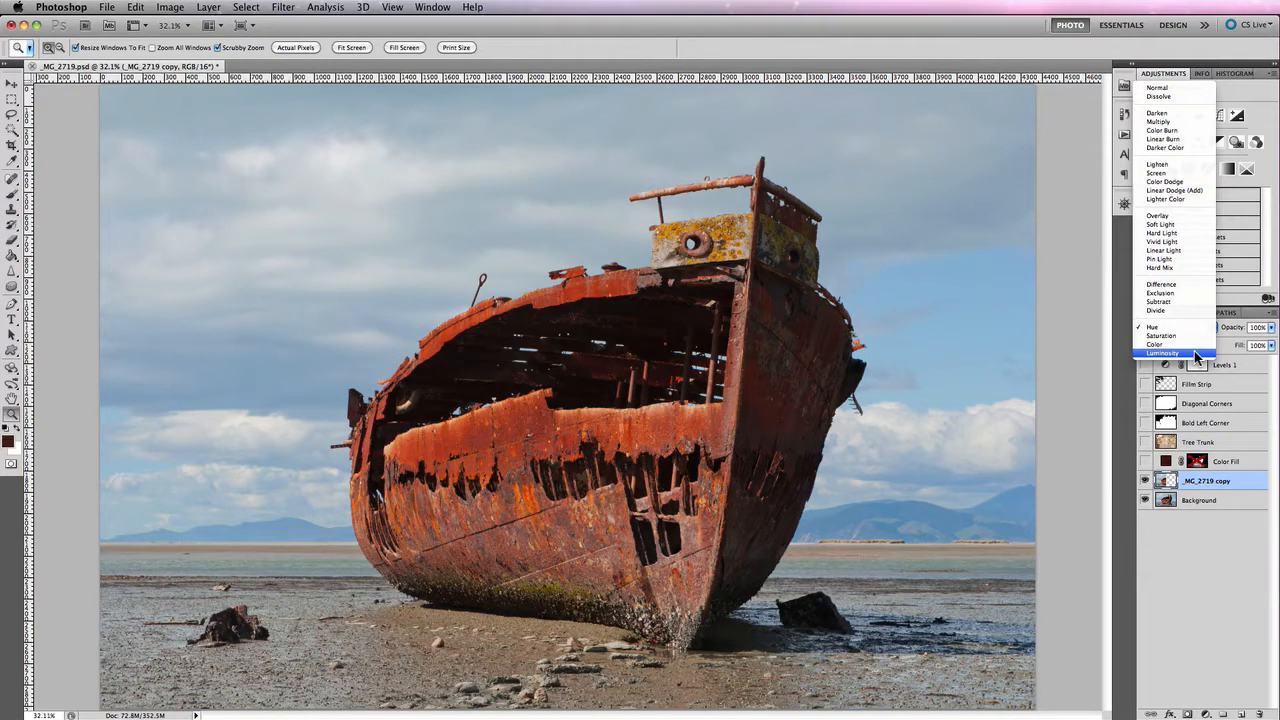
click(1197, 354)
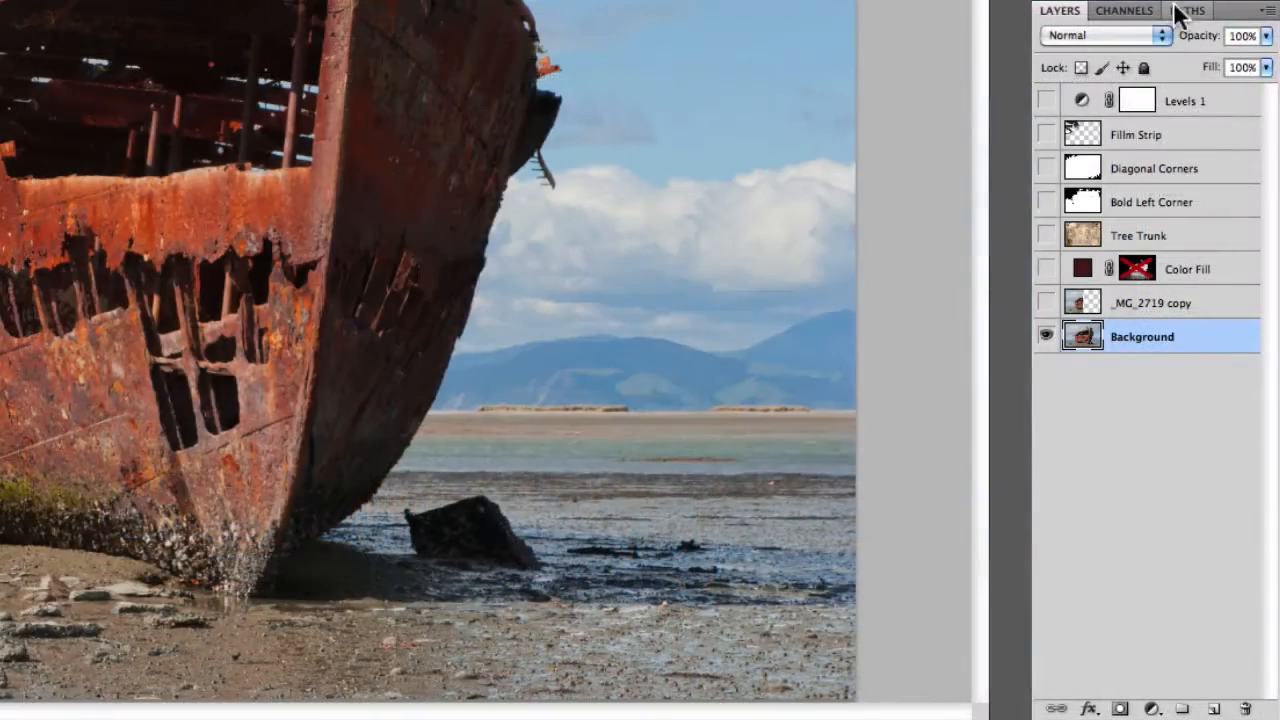
Step: Duplicate the Background layer and set the duplicate's blending mode to Multiply
click(1161, 36)
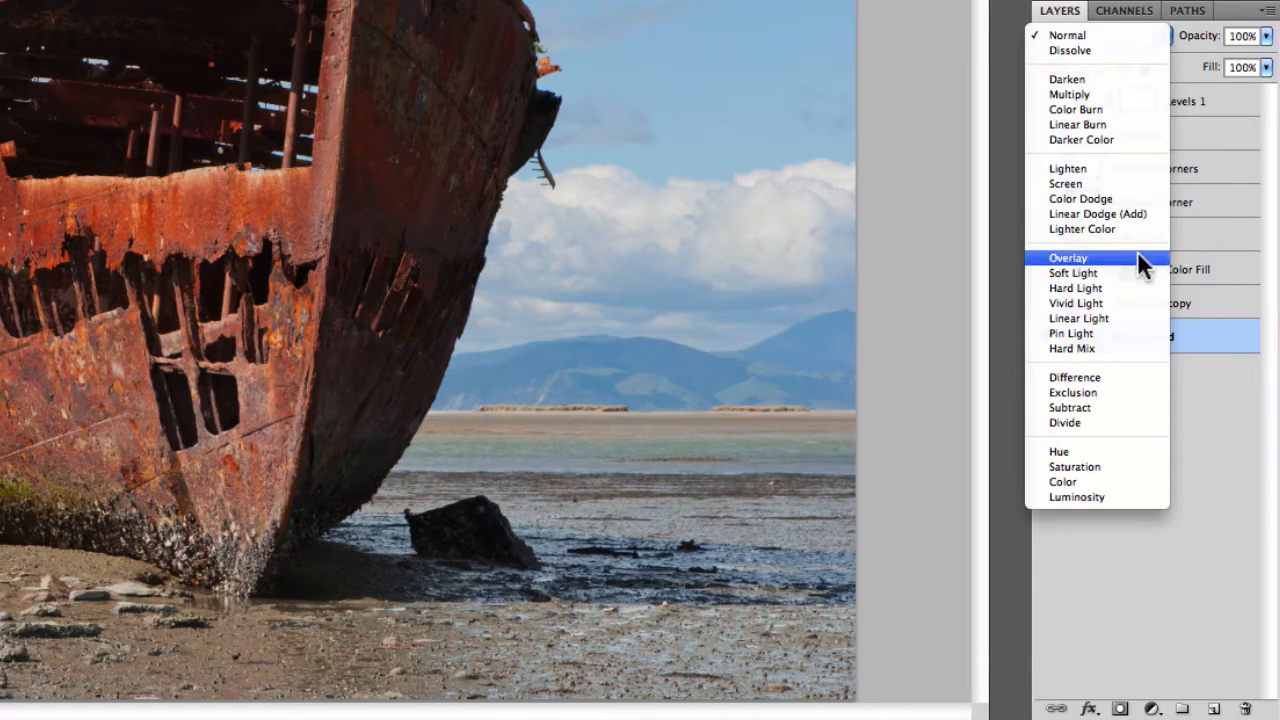
click(1217, 427)
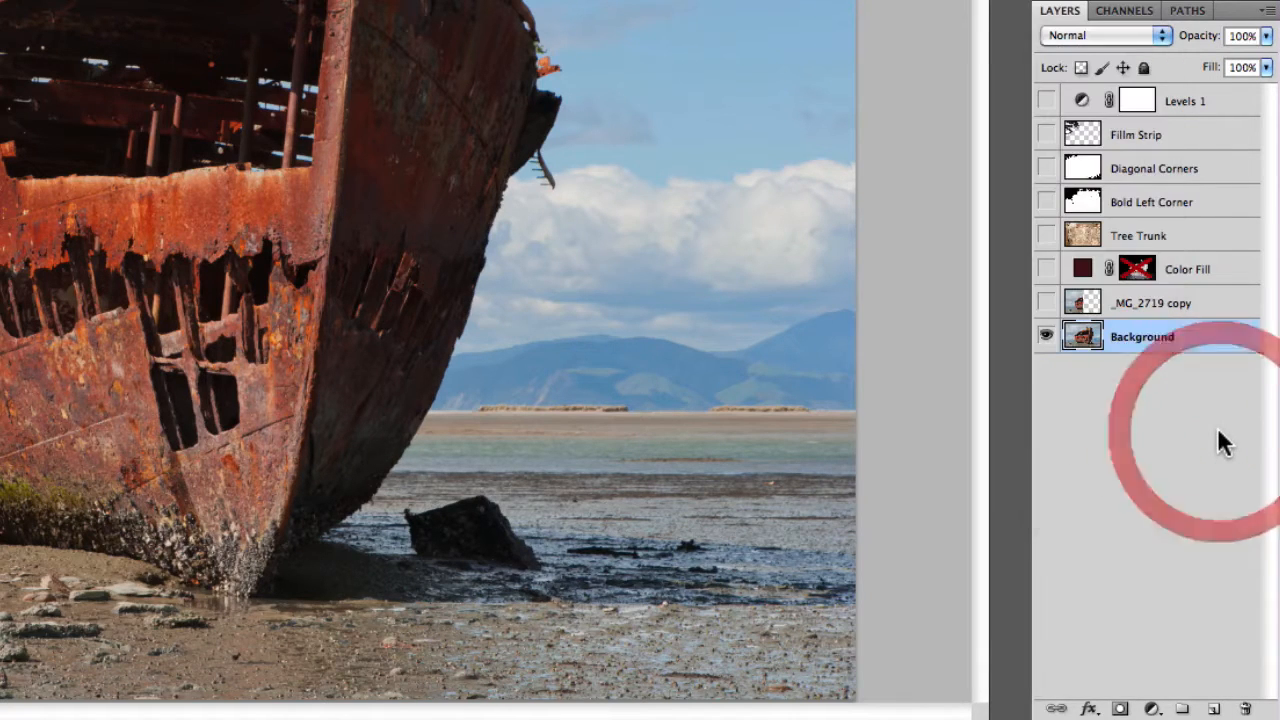
drag(1200, 348, 1214, 708)
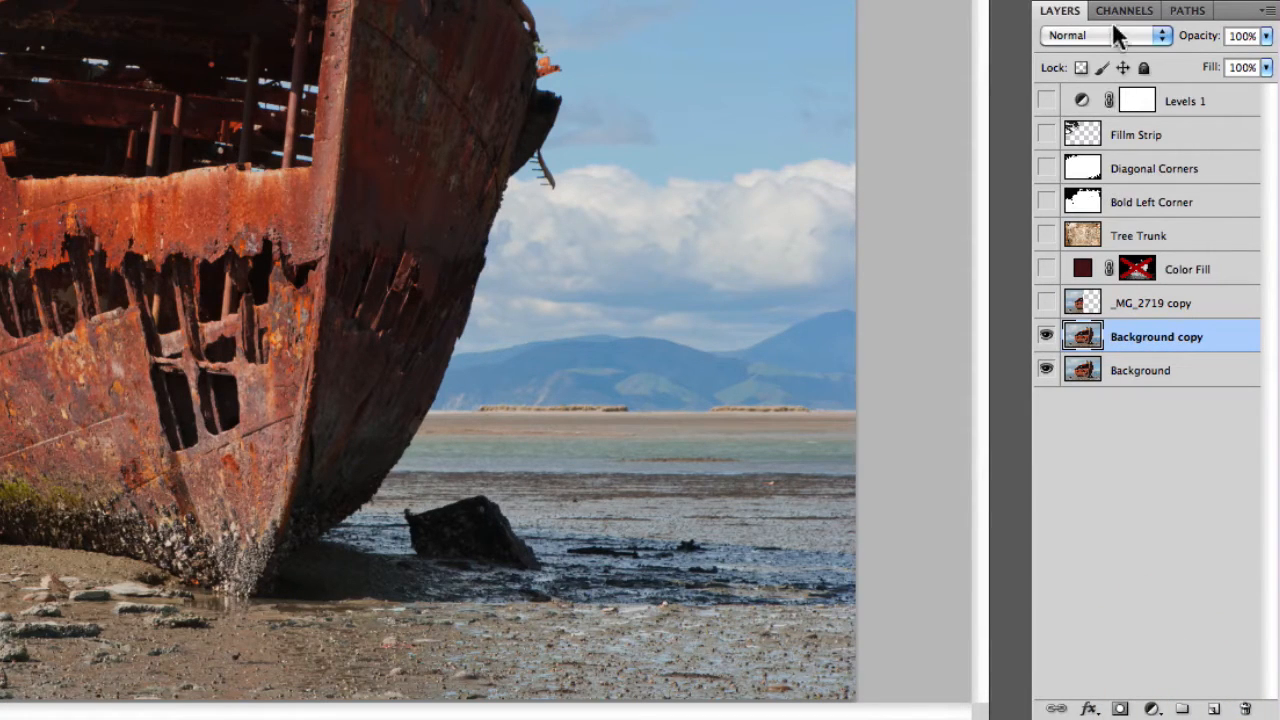
click(1117, 37)
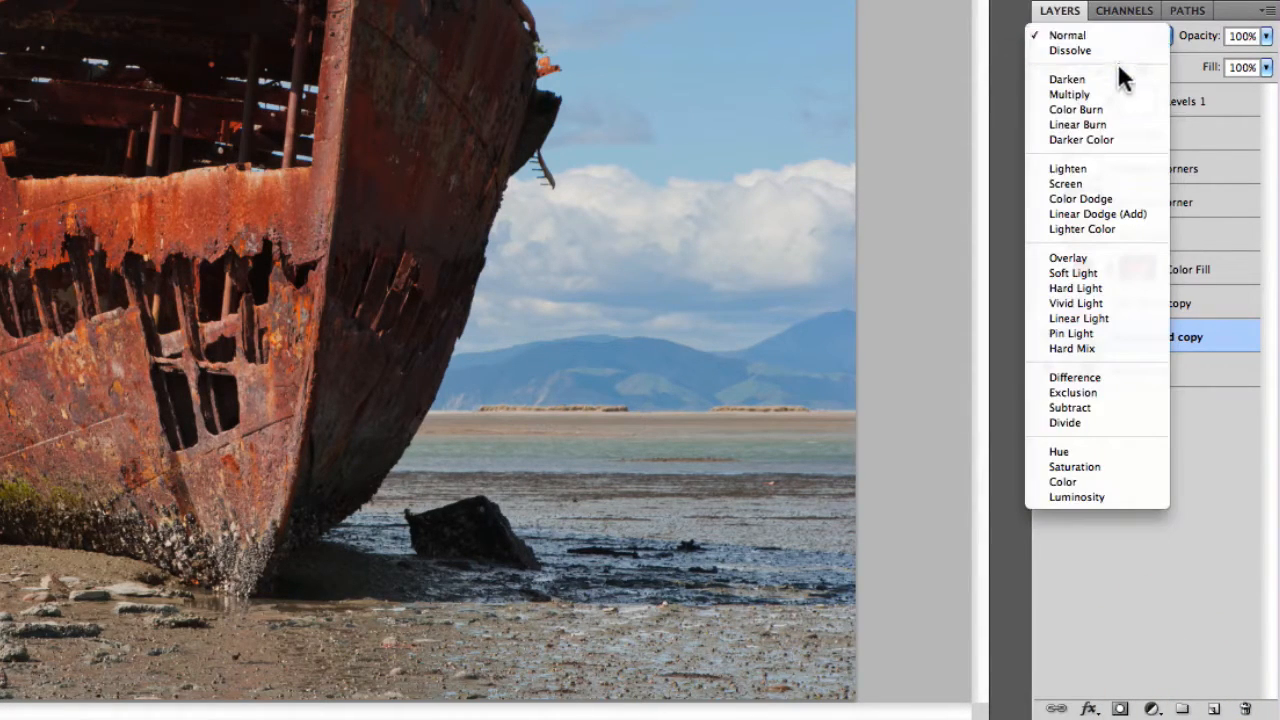
click(1117, 92)
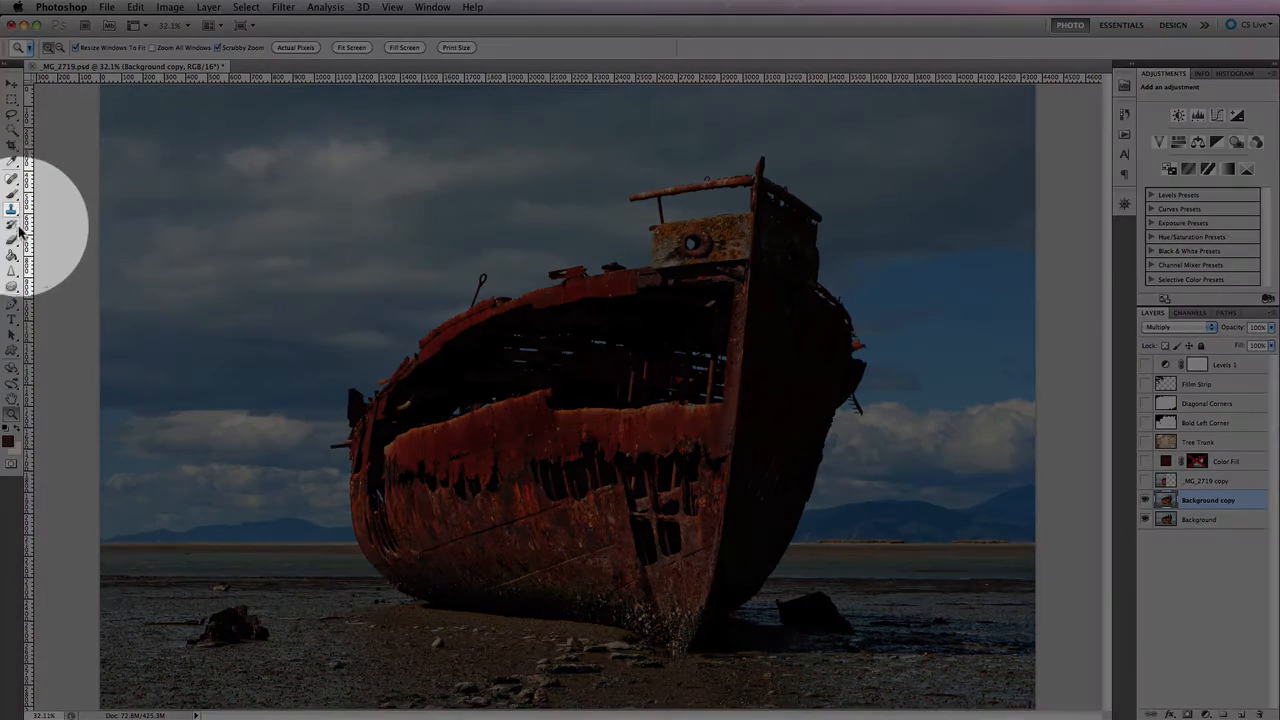
Step: Erase the sky and beach around the ship on the Background copy layer with the Eraser at brush size 1000
click(13, 239)
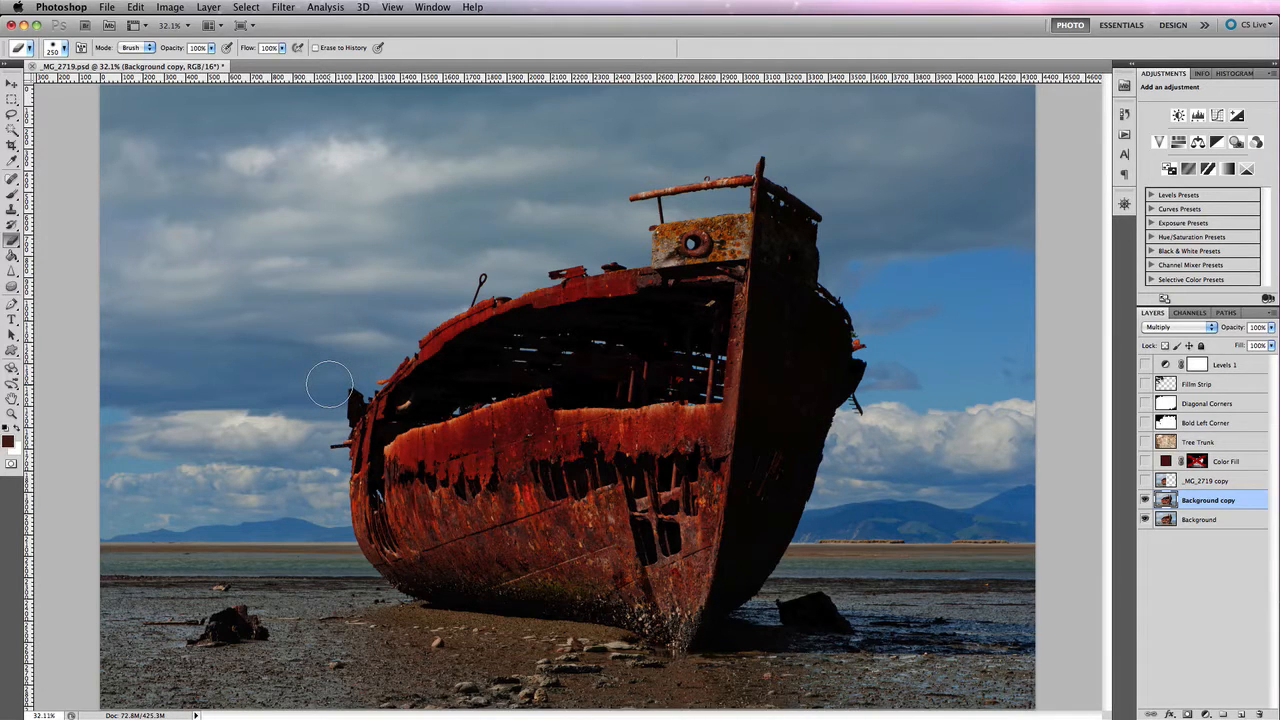
key(bracketright)
key(bracketright)
key(bracketright)
key(bracketright)
key(bracketright)
key(bracketright)
key(bracketright)
key(bracketright)
mouse_move(234, 470)
mouse_down()
mouse_move(239, 335)
mouse_move(347, 235)
mouse_move(609, 135)
mouse_move(718, 129)
mouse_move(900, 140)
mouse_move(889, 189)
mouse_move(922, 213)
mouse_move(975, 112)
mouse_move(1006, 338)
mouse_move(931, 278)
mouse_move(983, 393)
mouse_move(986, 445)
mouse_move(906, 495)
mouse_move(880, 546)
mouse_move(1050, 487)
mouse_move(1025, 586)
mouse_move(996, 625)
mouse_move(944, 681)
mouse_move(848, 694)
mouse_move(857, 700)
mouse_move(306, 694)
mouse_move(200, 638)
mouse_move(158, 441)
mouse_move(158, 365)
mouse_move(135, 445)
mouse_move(96, 301)
mouse_move(100, 158)
mouse_move(432, 70)
mouse_move(265, 72)
mouse_move(550, 57)
mouse_up()
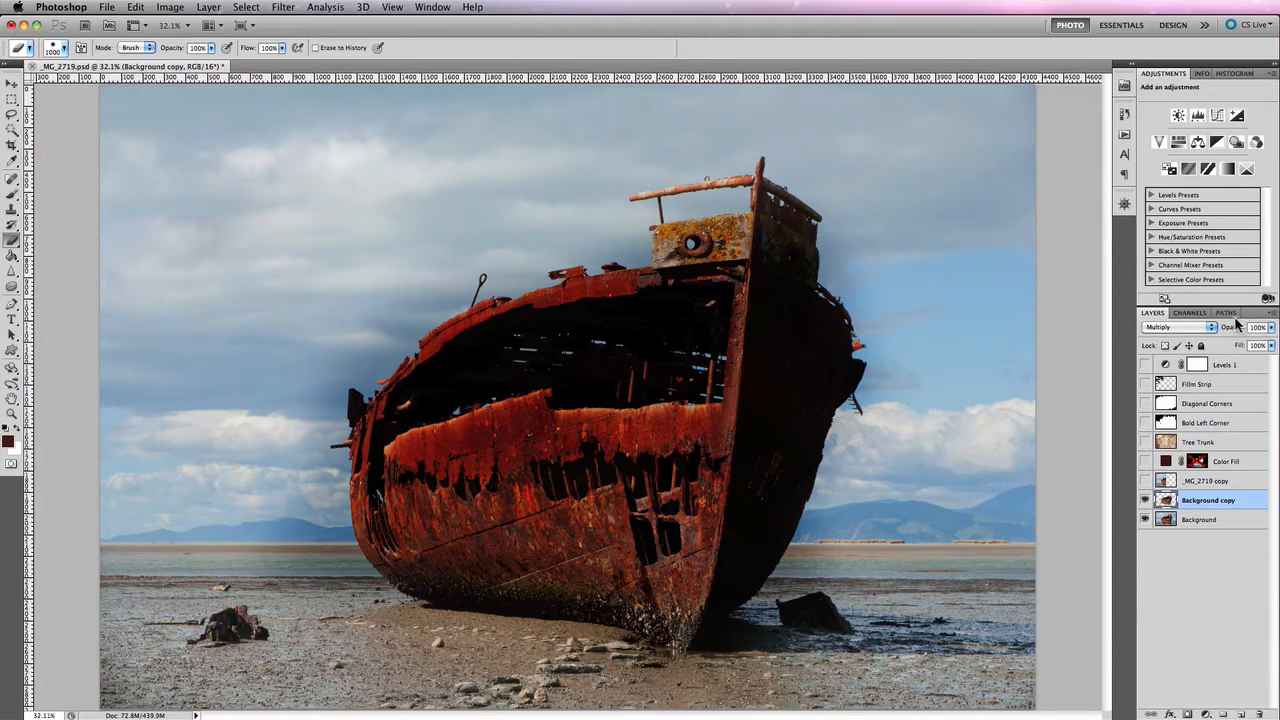
Step: Set the Background copy layer's opacity to 83%, compare the image with and without it, and leave it hidden
mouse_move(1235, 328)
mouse_down()
mouse_move(1190, 330)
mouse_move(1232, 334)
mouse_move(1220, 336)
mouse_up()
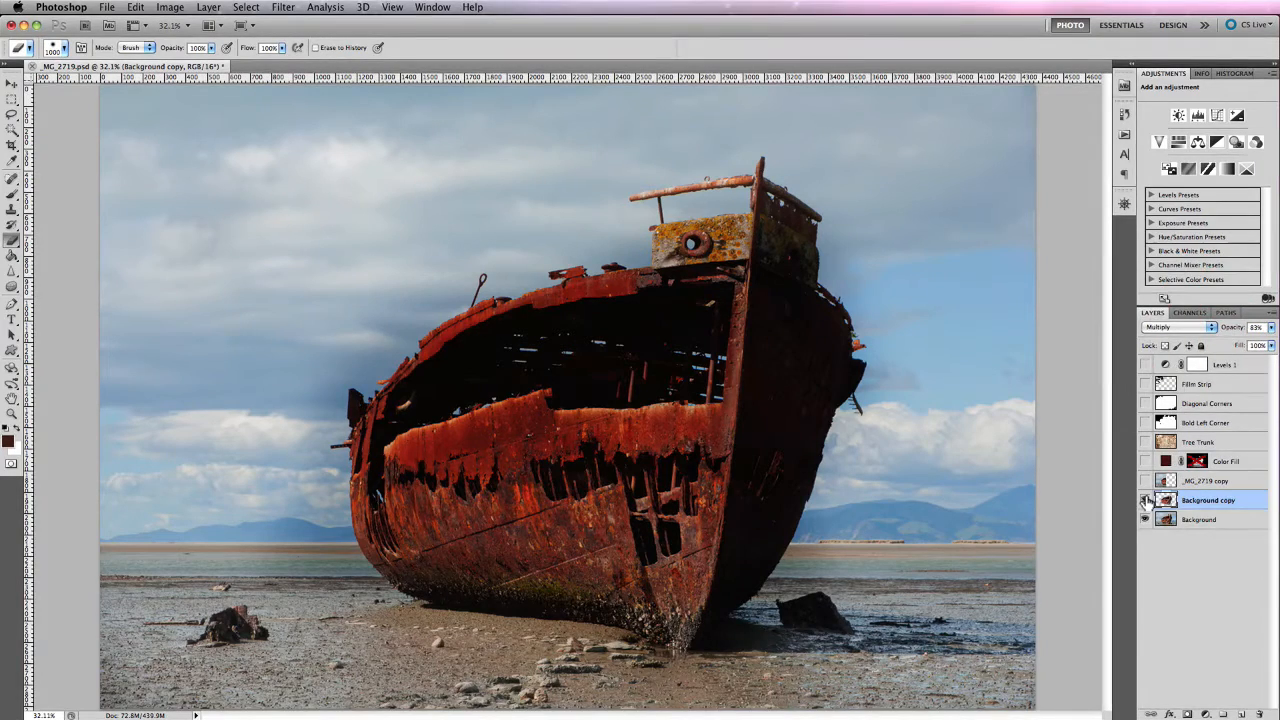
click(1145, 500)
click(1145, 500)
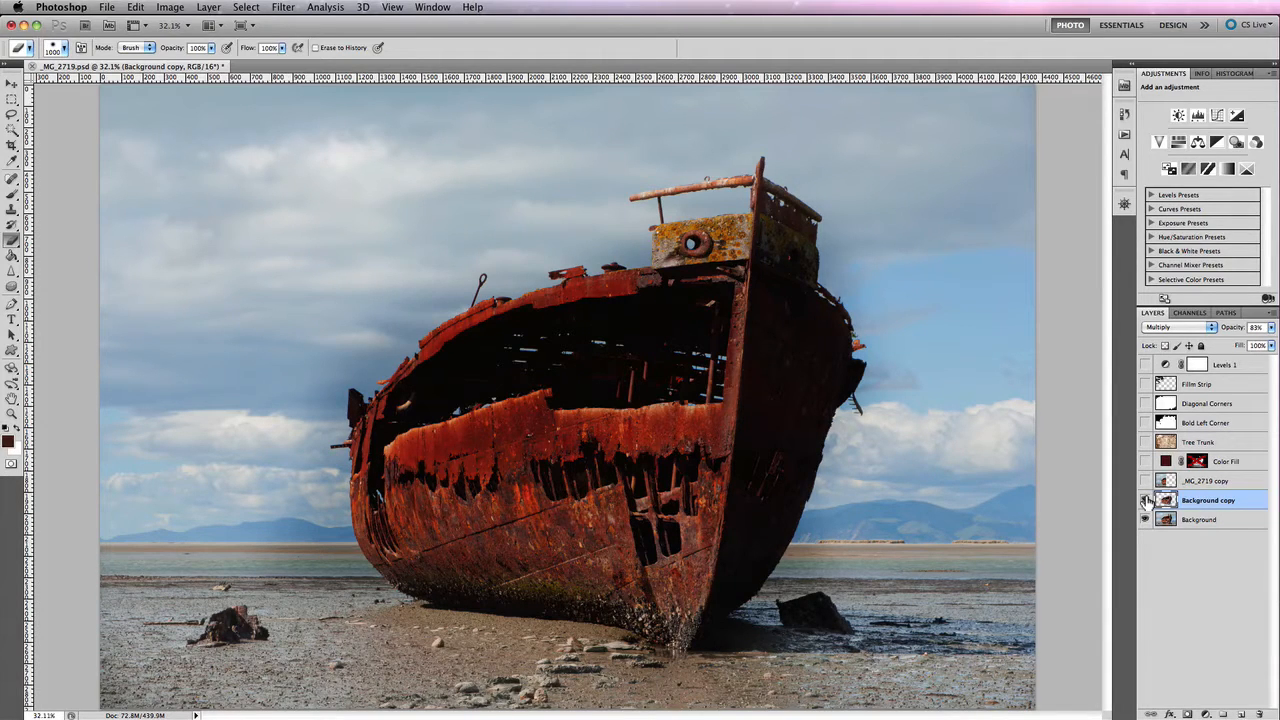
click(1145, 500)
click(1145, 501)
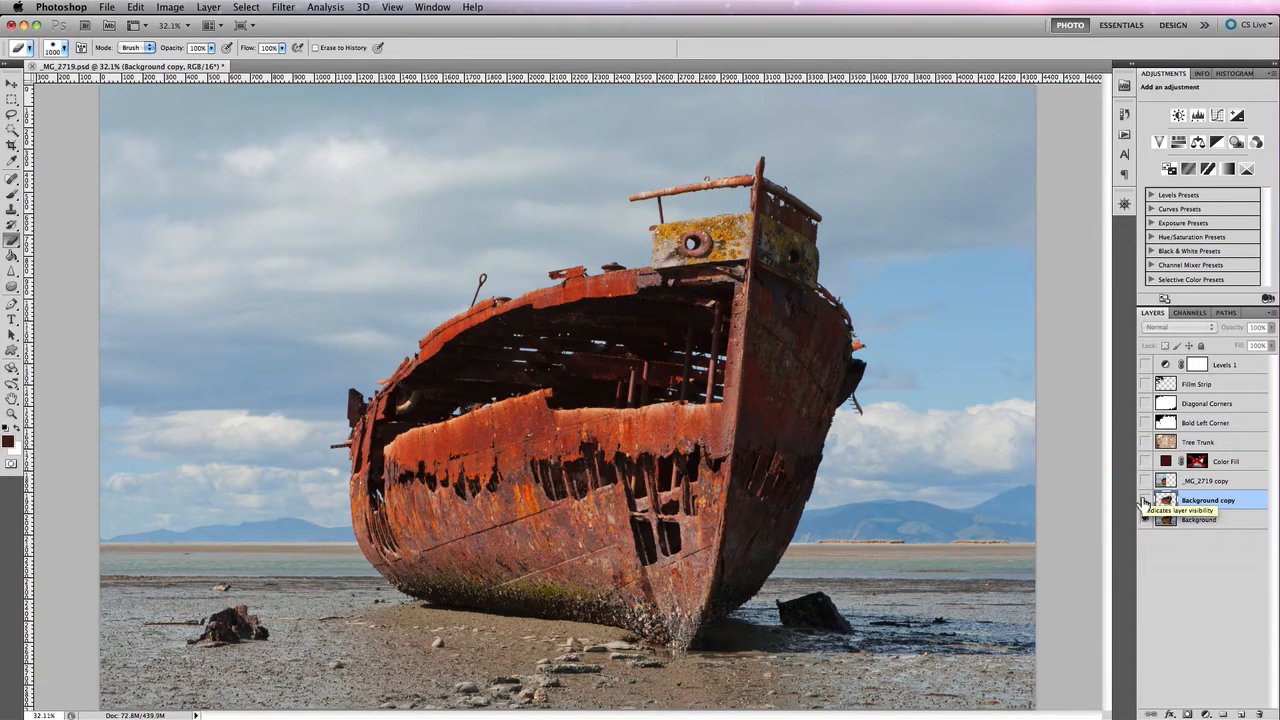
Step: Show the dark red Color Fill layer and set its blending mode to Multiply
click(1146, 461)
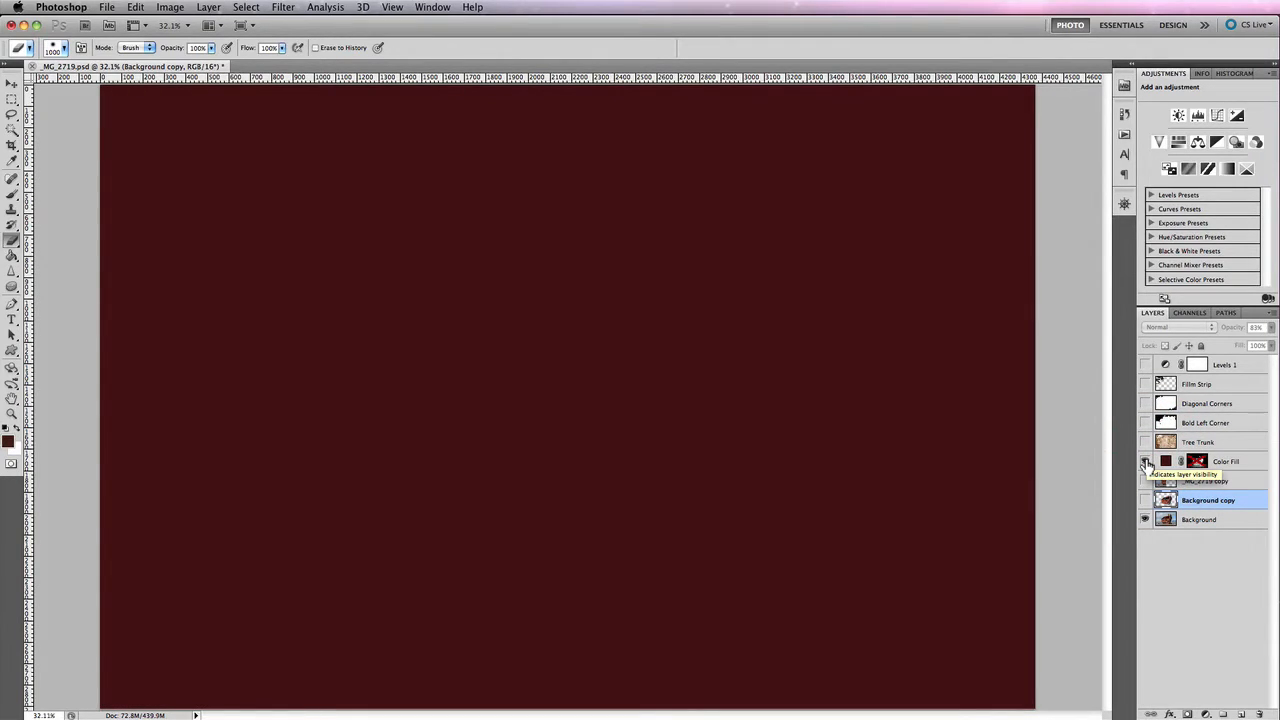
click(1250, 468)
click(1193, 328)
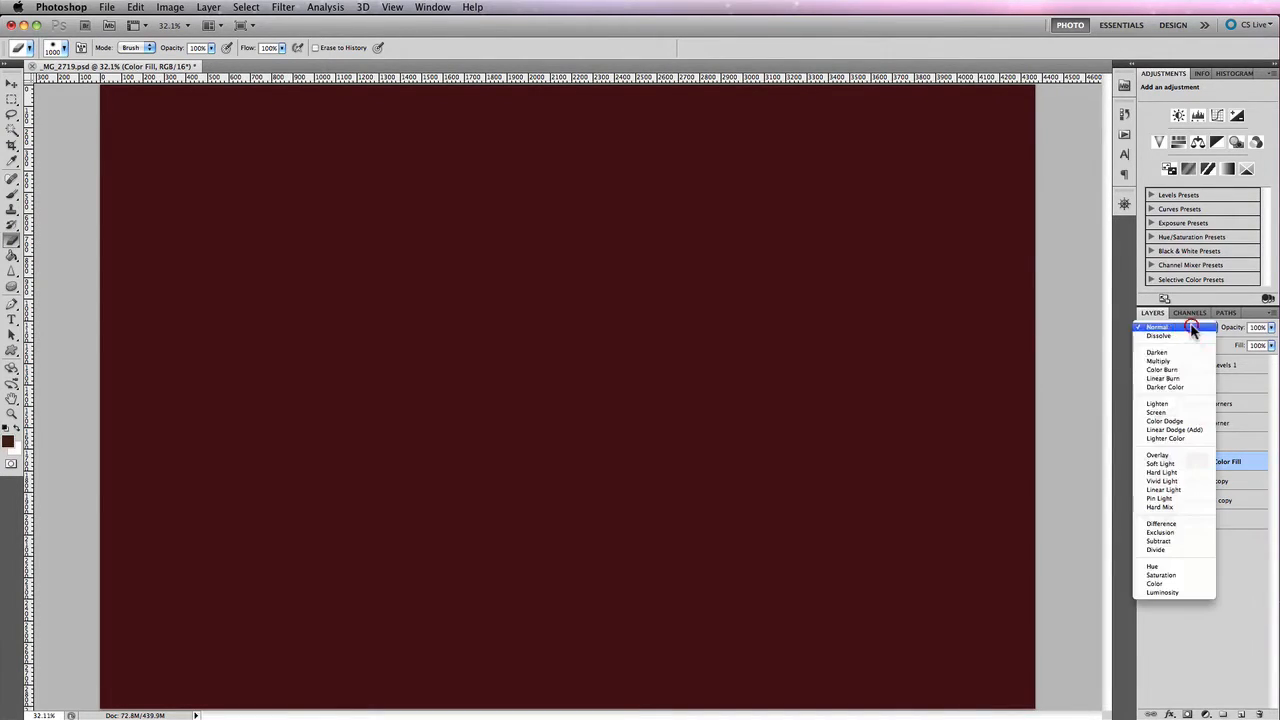
click(1192, 362)
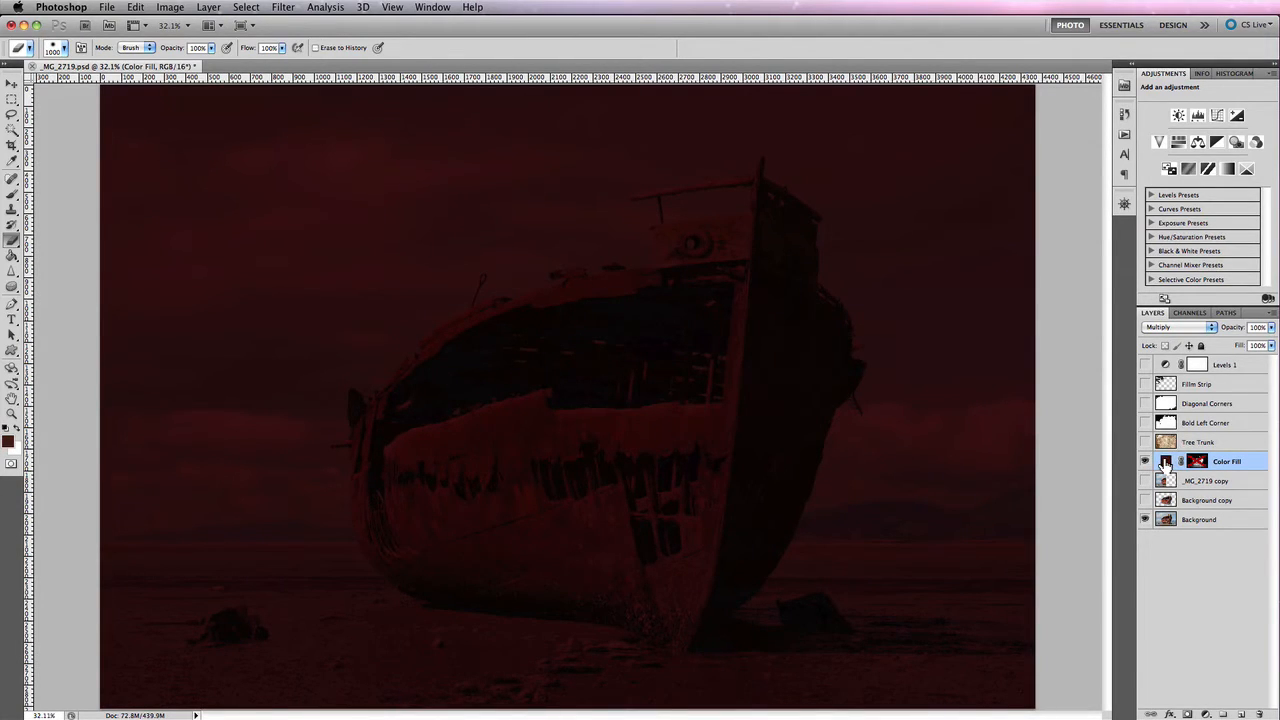
Step: Toggle the Color Fill layer off and on, then enable its disabled layer mask
click(1145, 461)
click(1145, 461)
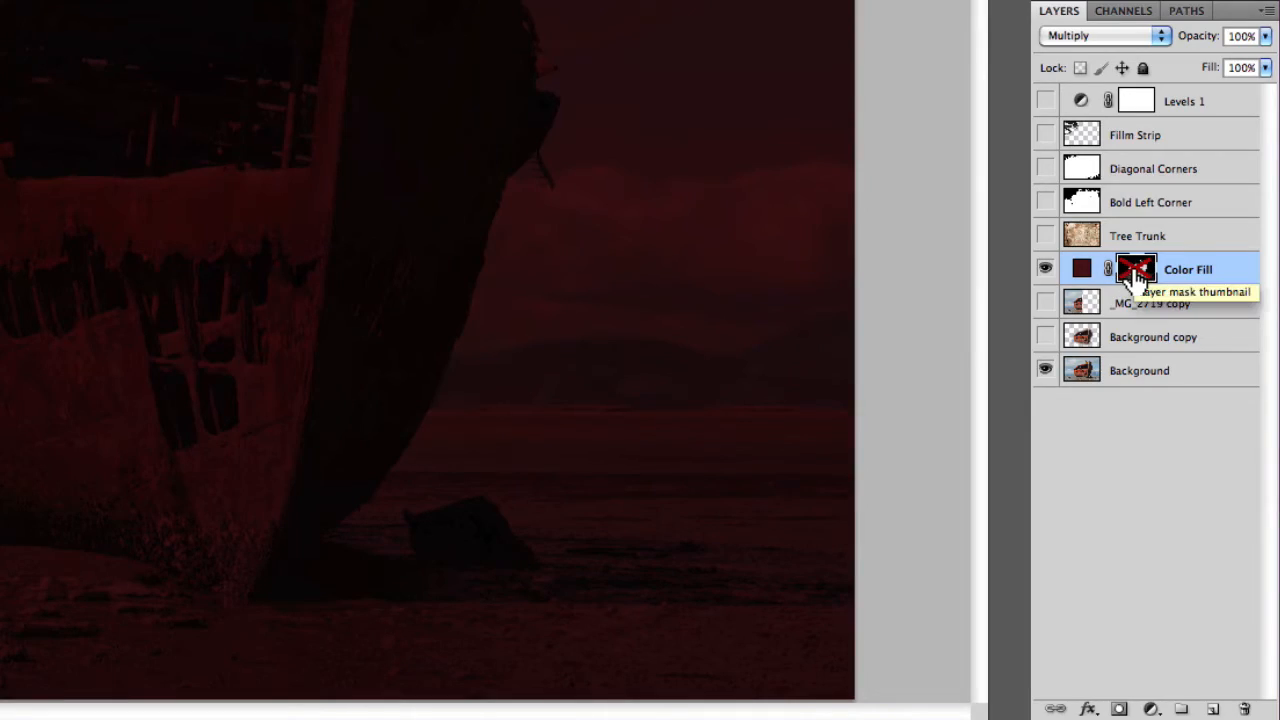
shift+click(1136, 275)
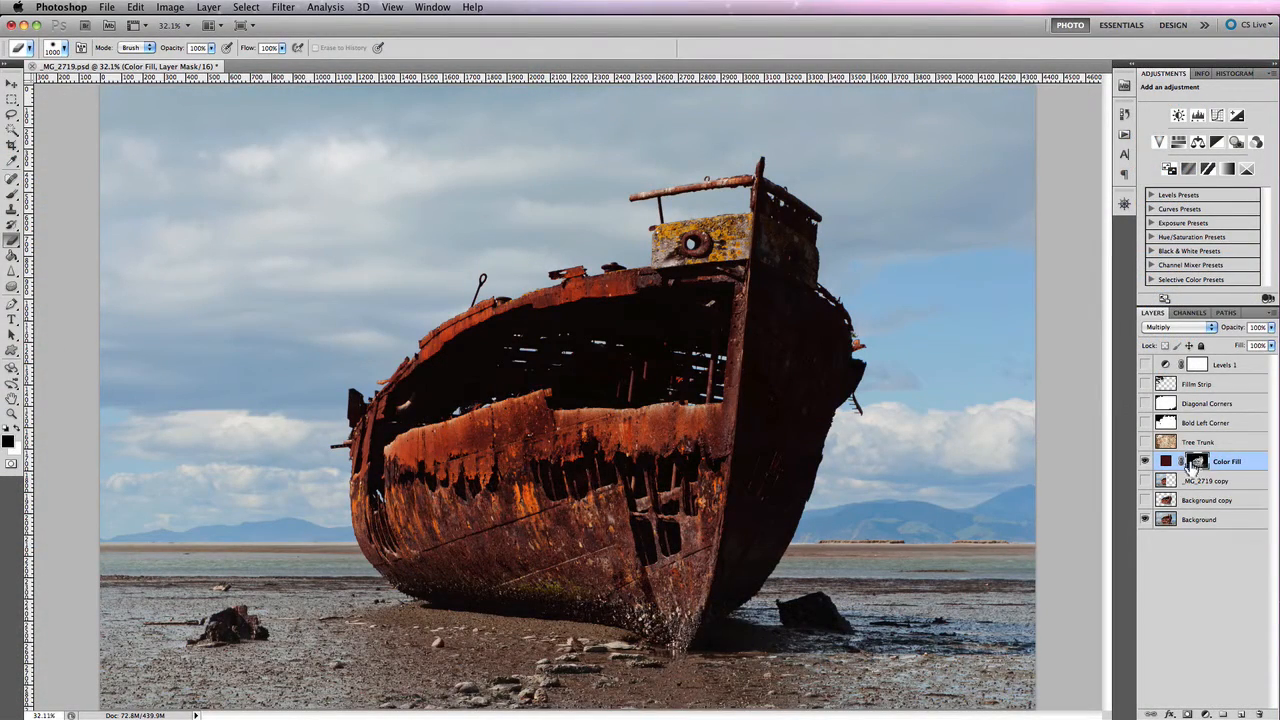
Step: Compare the ship with and without the masked Color Fill layer, leaving the layer visible
click(1145, 463)
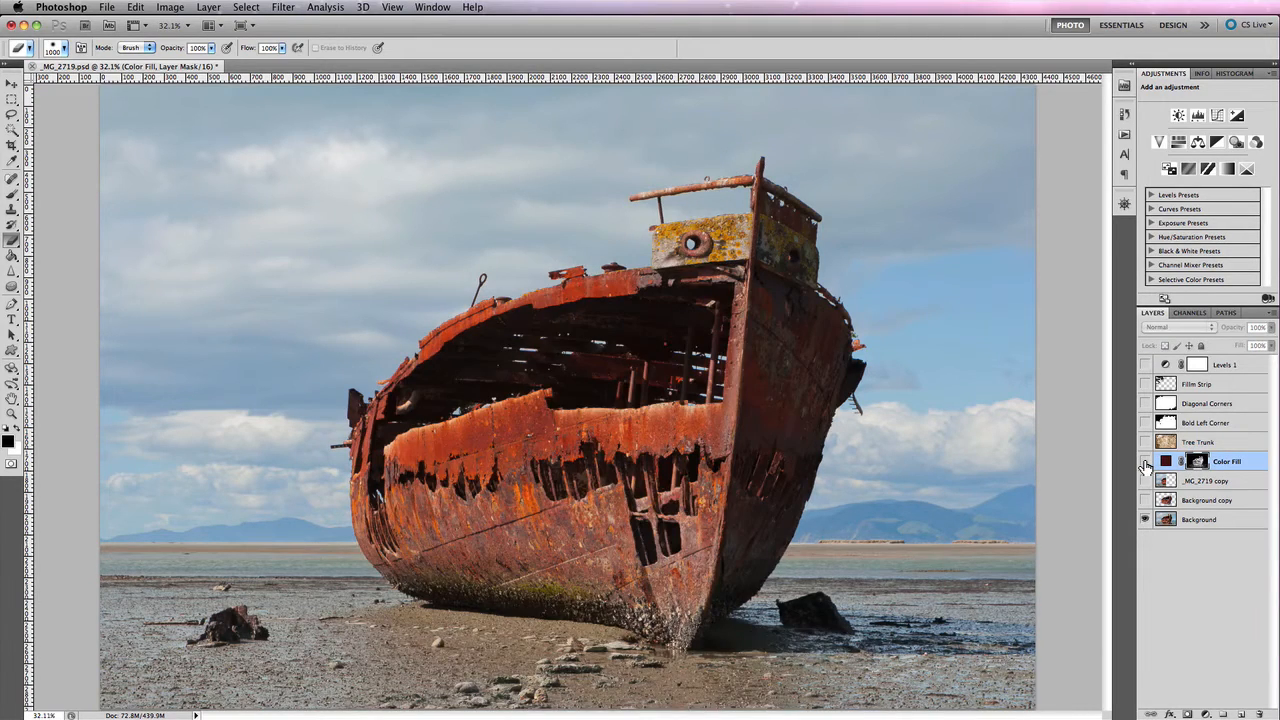
click(1145, 463)
click(1145, 463)
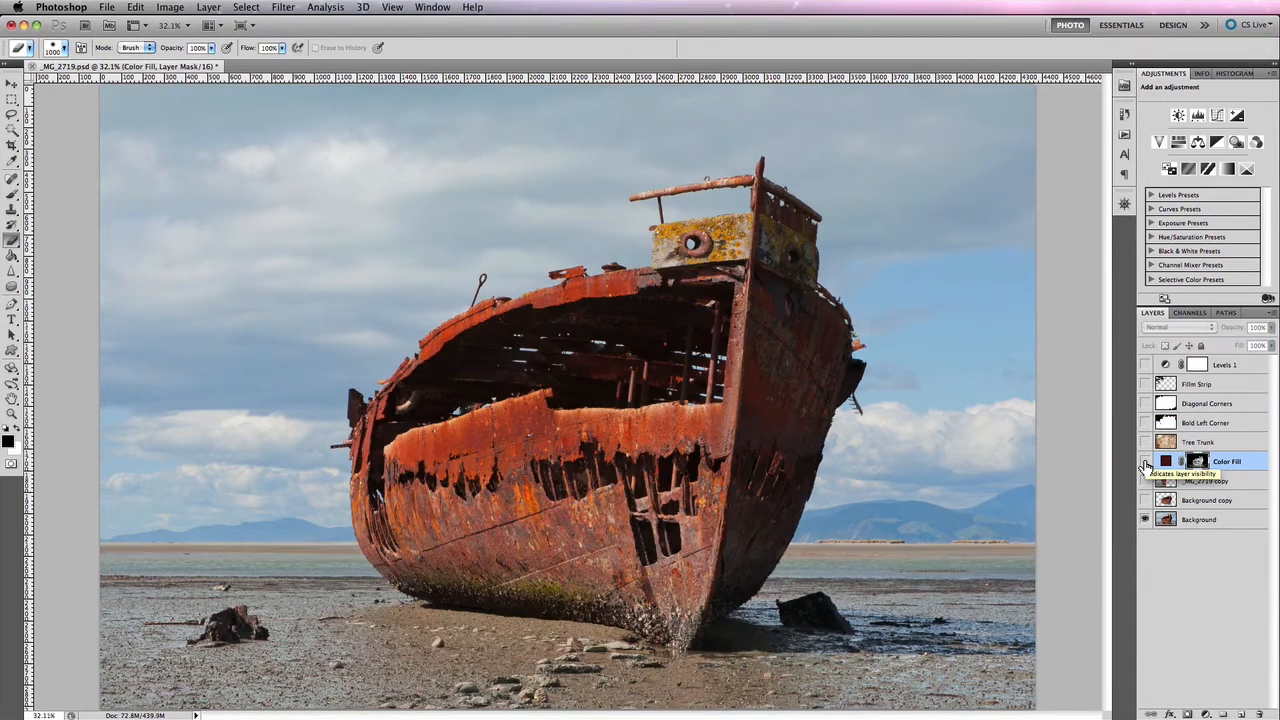
click(1145, 463)
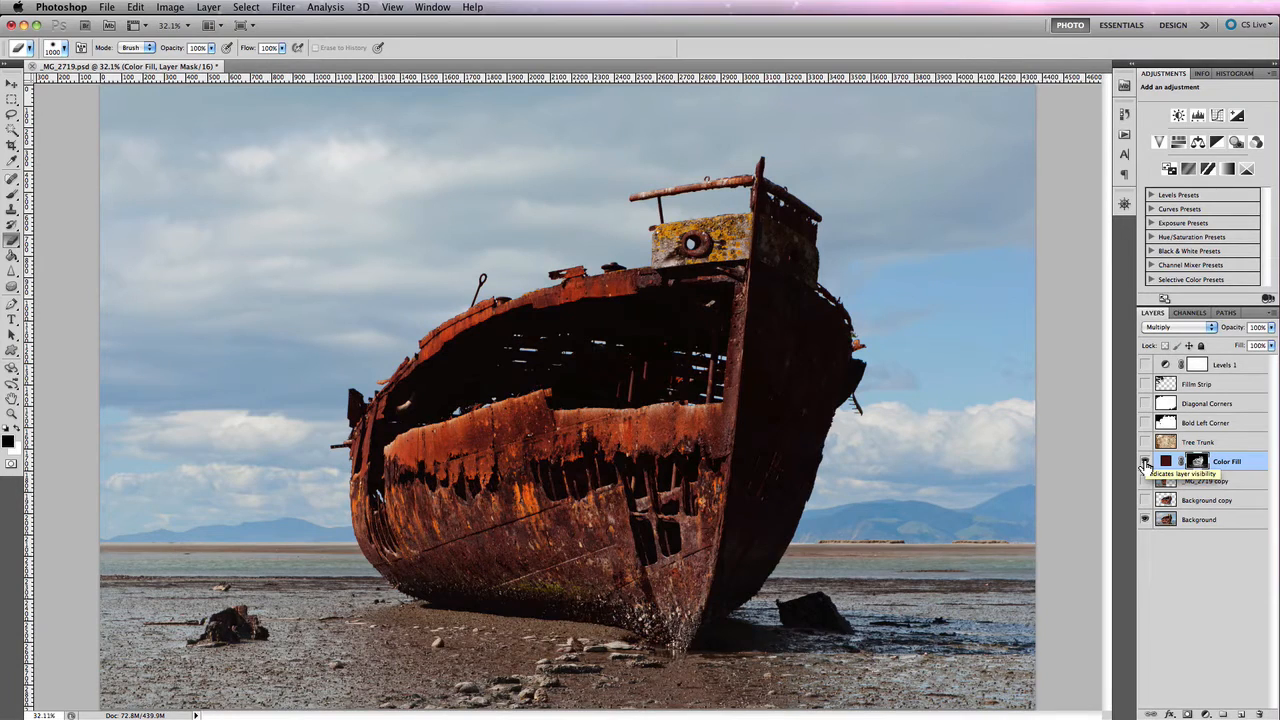
Step: Compare the ship with and without the Color Fill layer, inspect its layer mask on its own, and return to the normal image view
click(1145, 463)
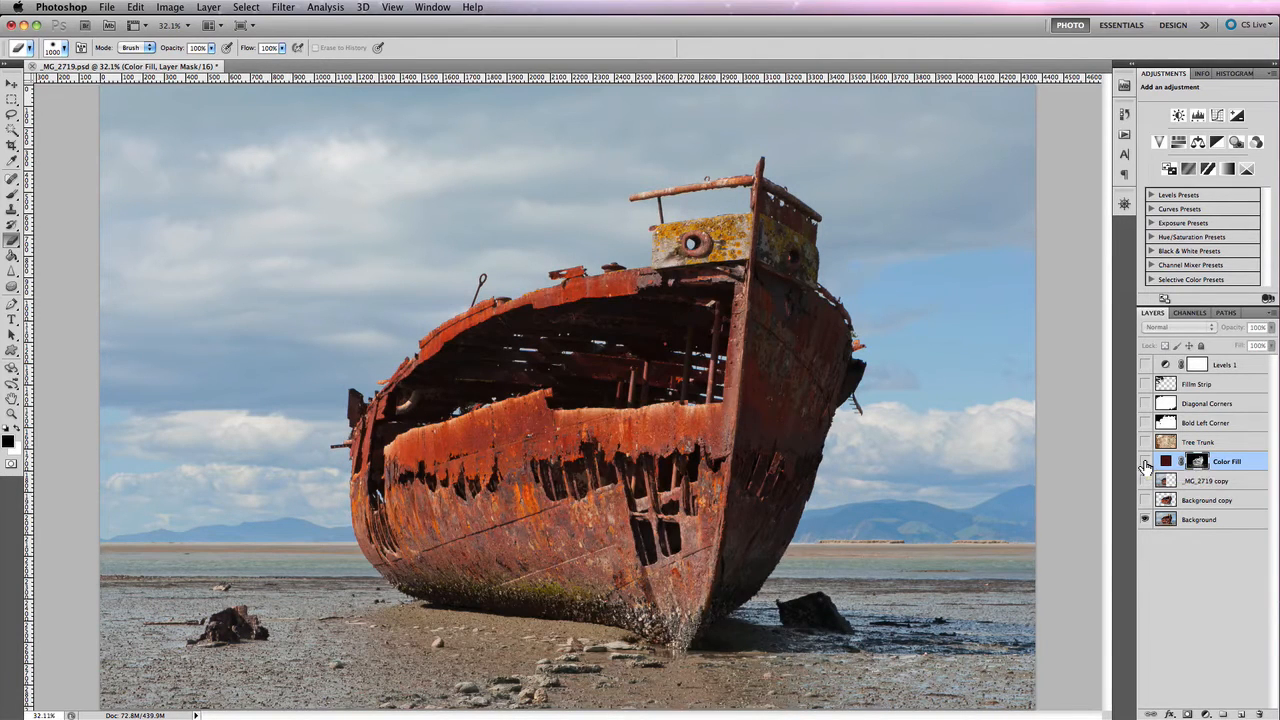
click(1145, 463)
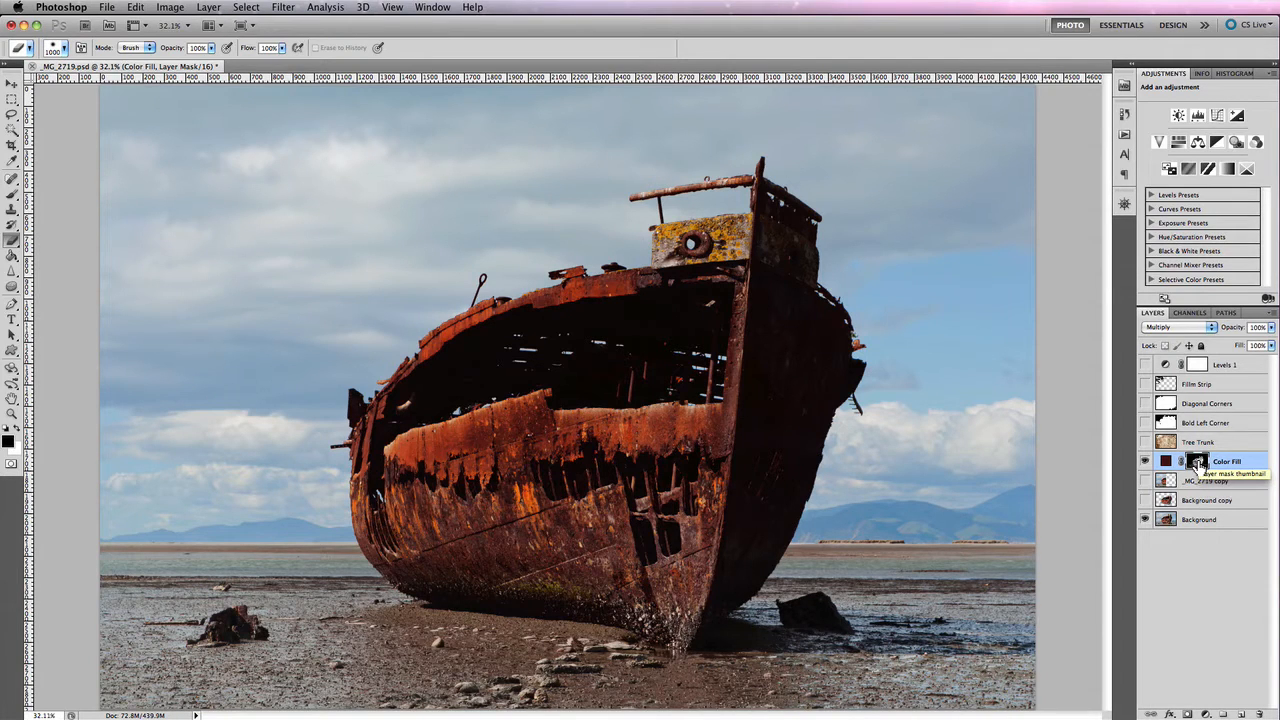
alt+click(1198, 464)
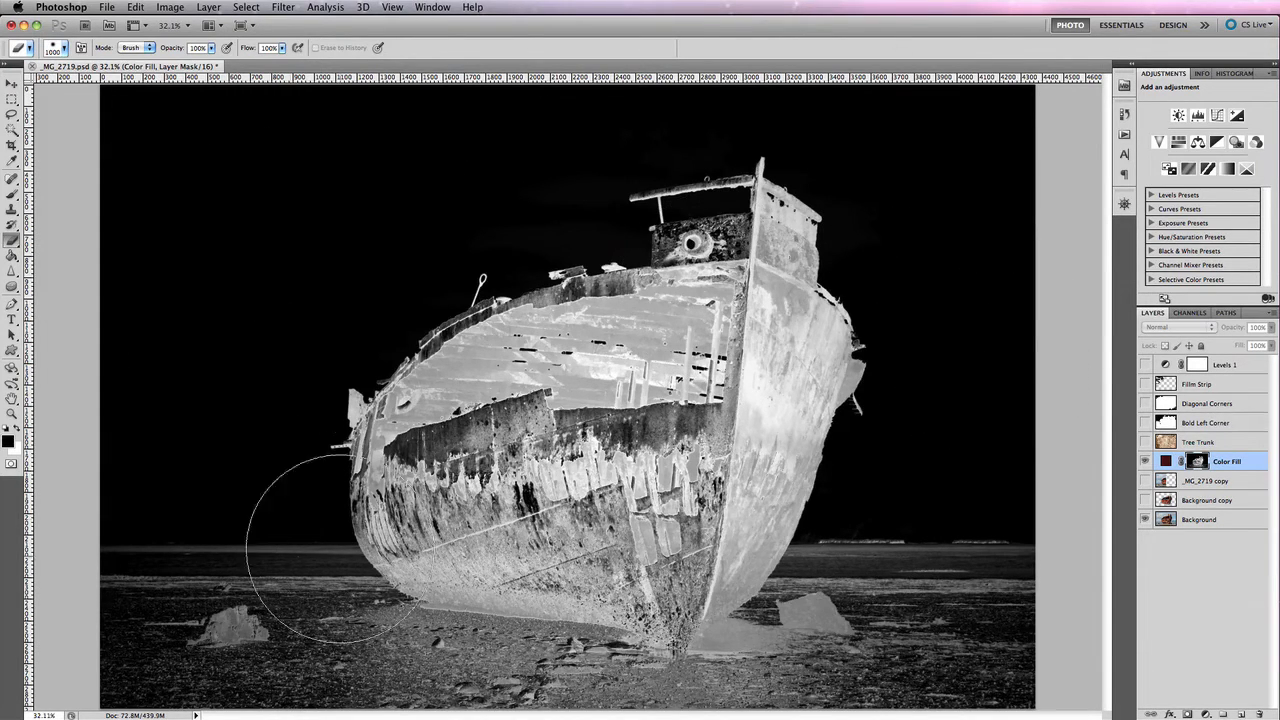
click(1165, 462)
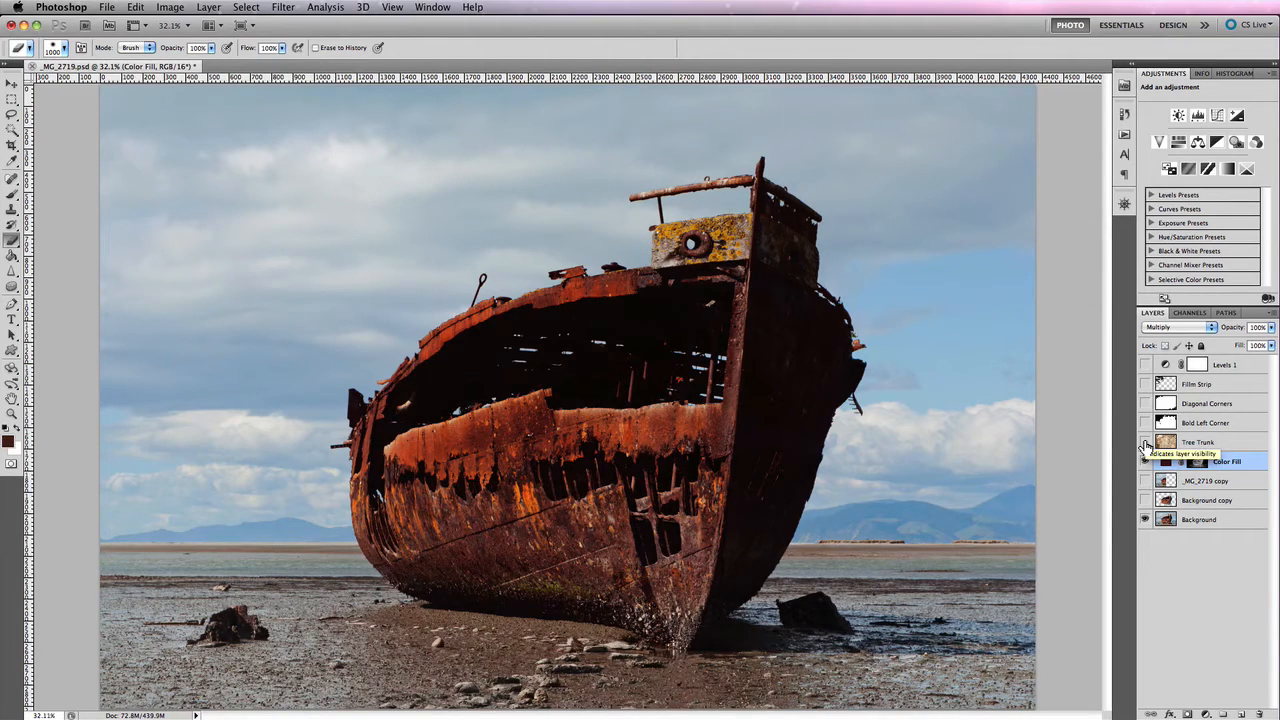
Step: Show the Tree Trunk texture layer and set its blending mode to Multiply
click(1146, 442)
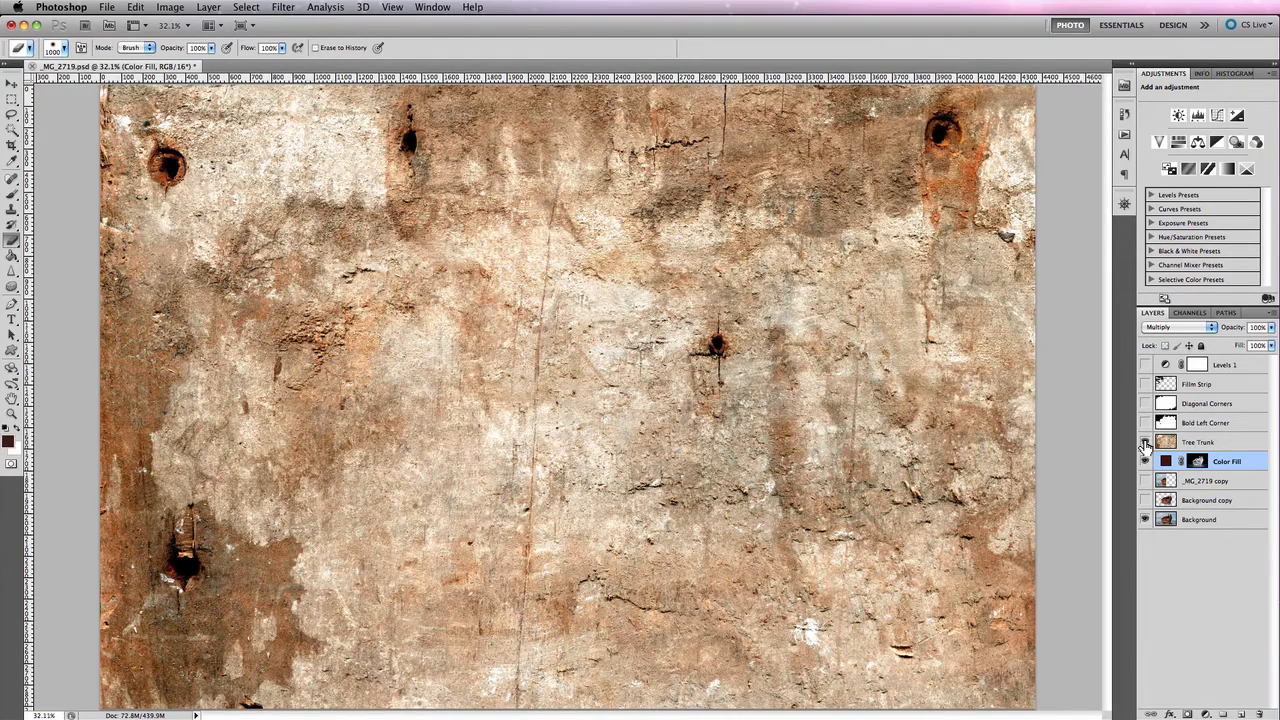
click(1229, 446)
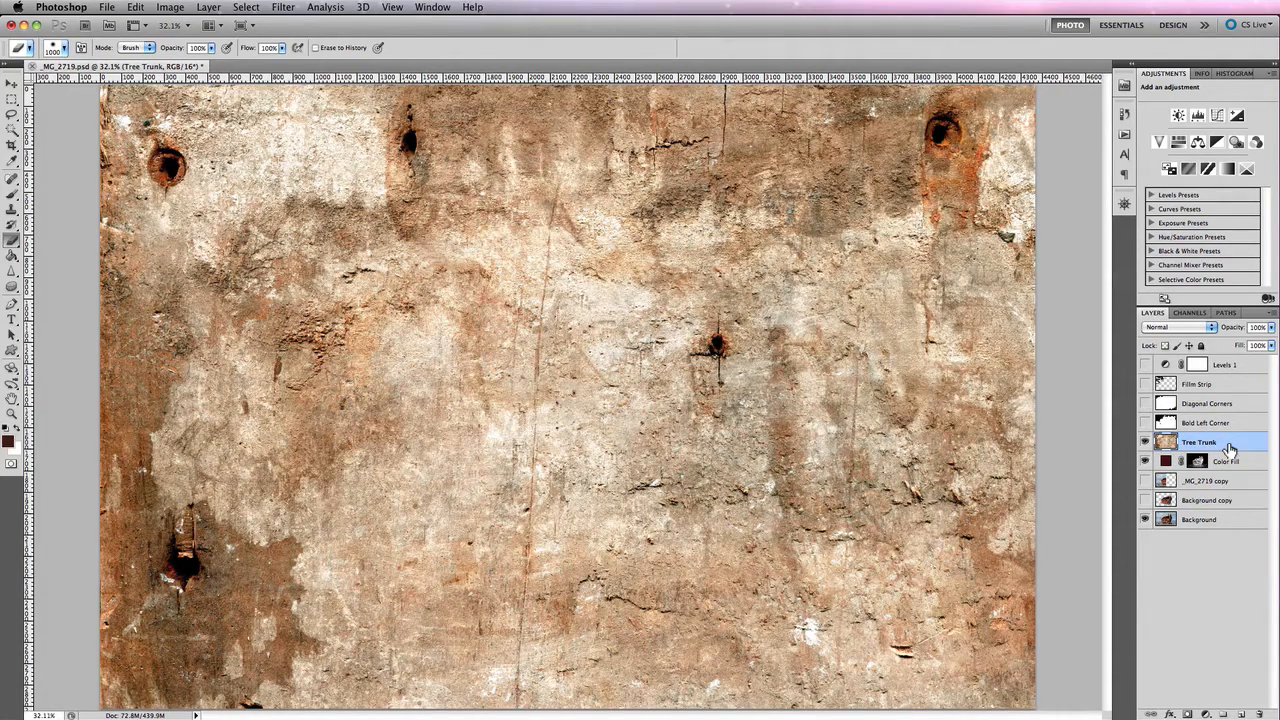
click(1200, 328)
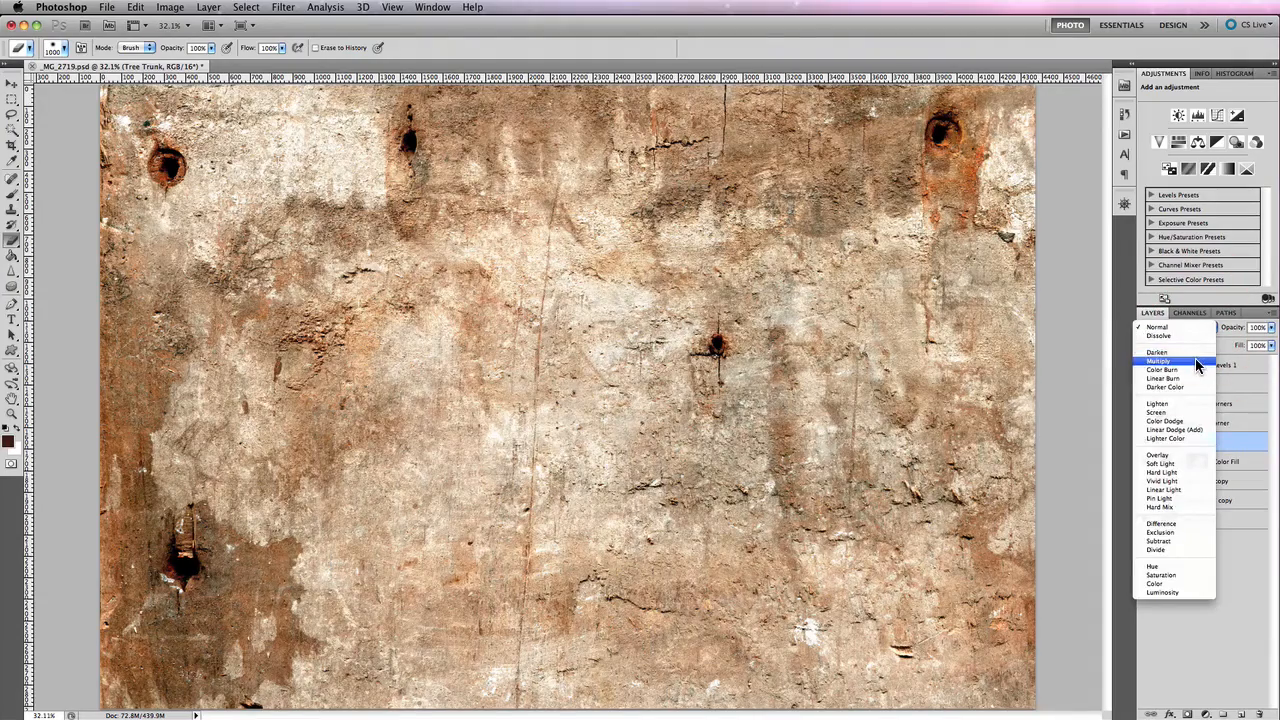
click(1195, 361)
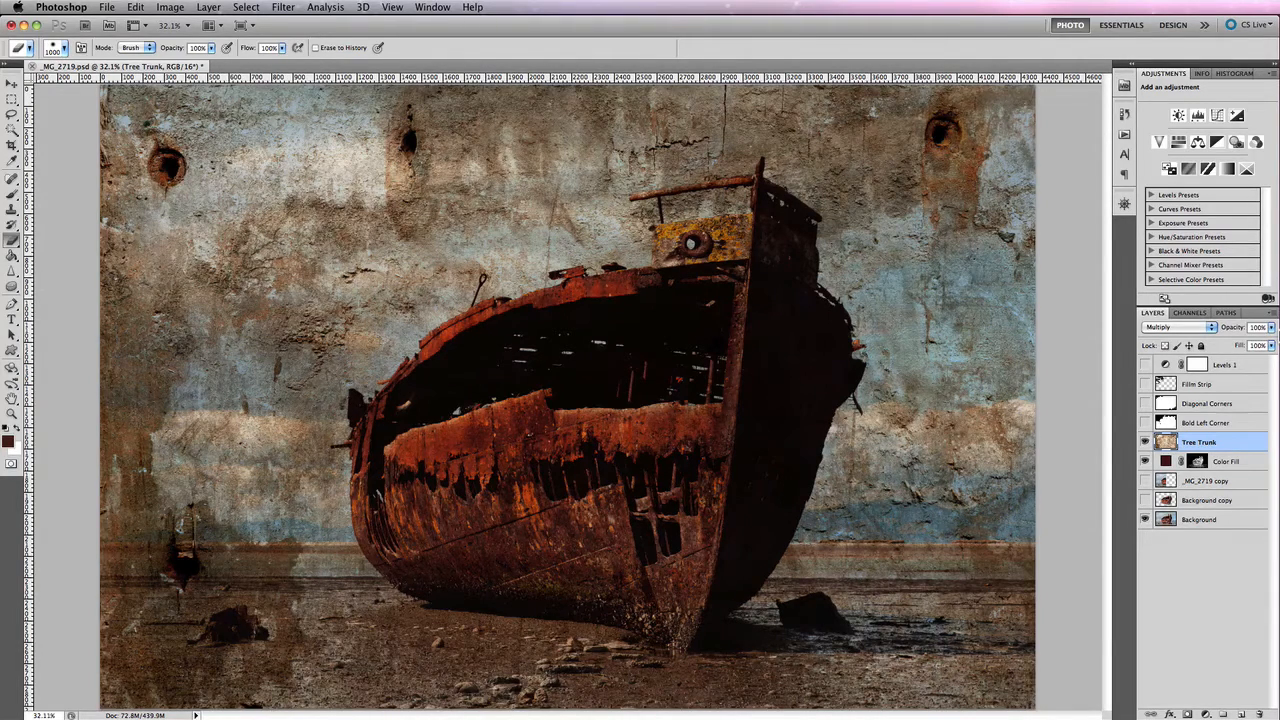
Step: Show the Bold Left Corner layer, blend it with Multiply, and lower its opacity to 30%
click(1146, 423)
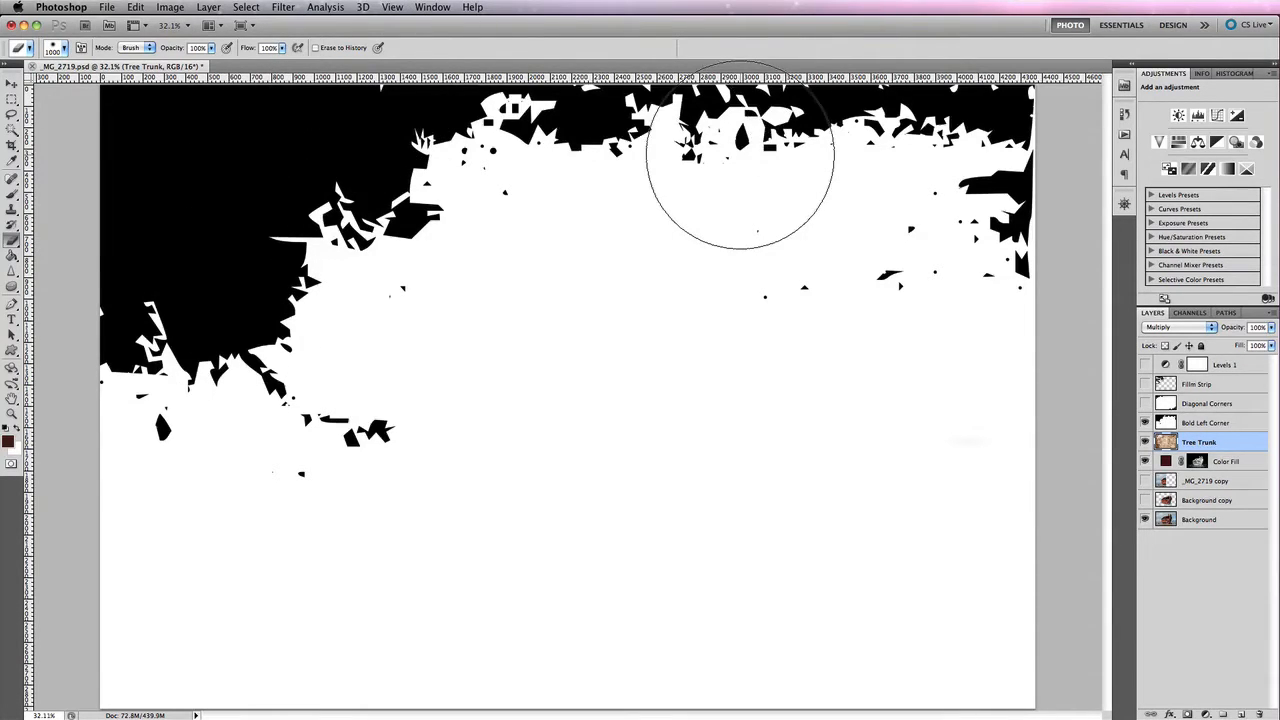
click(1243, 425)
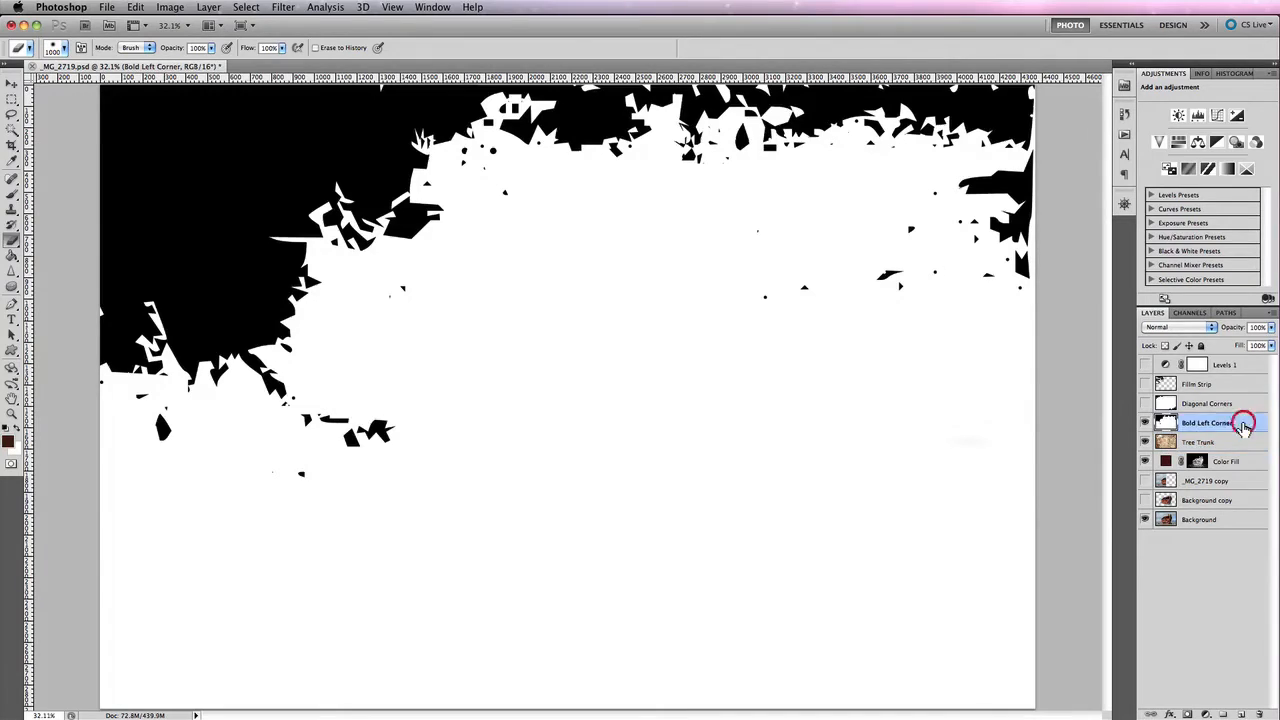
click(1212, 327)
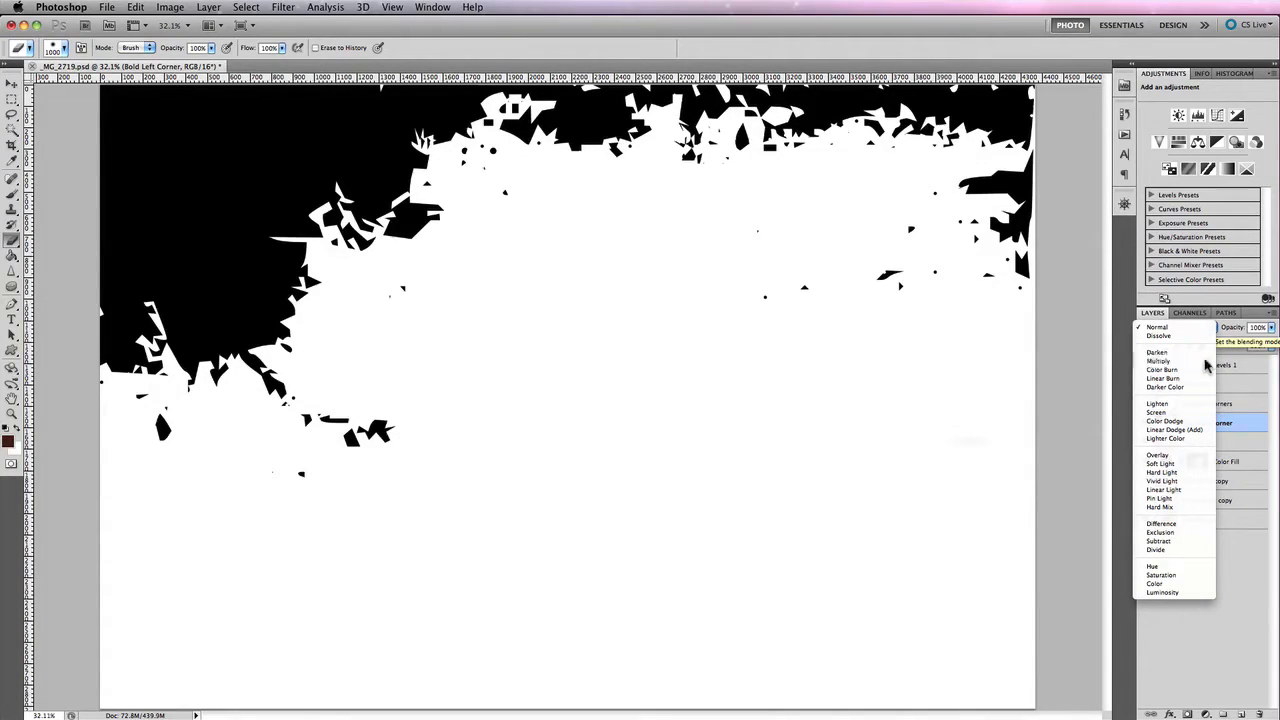
click(1206, 362)
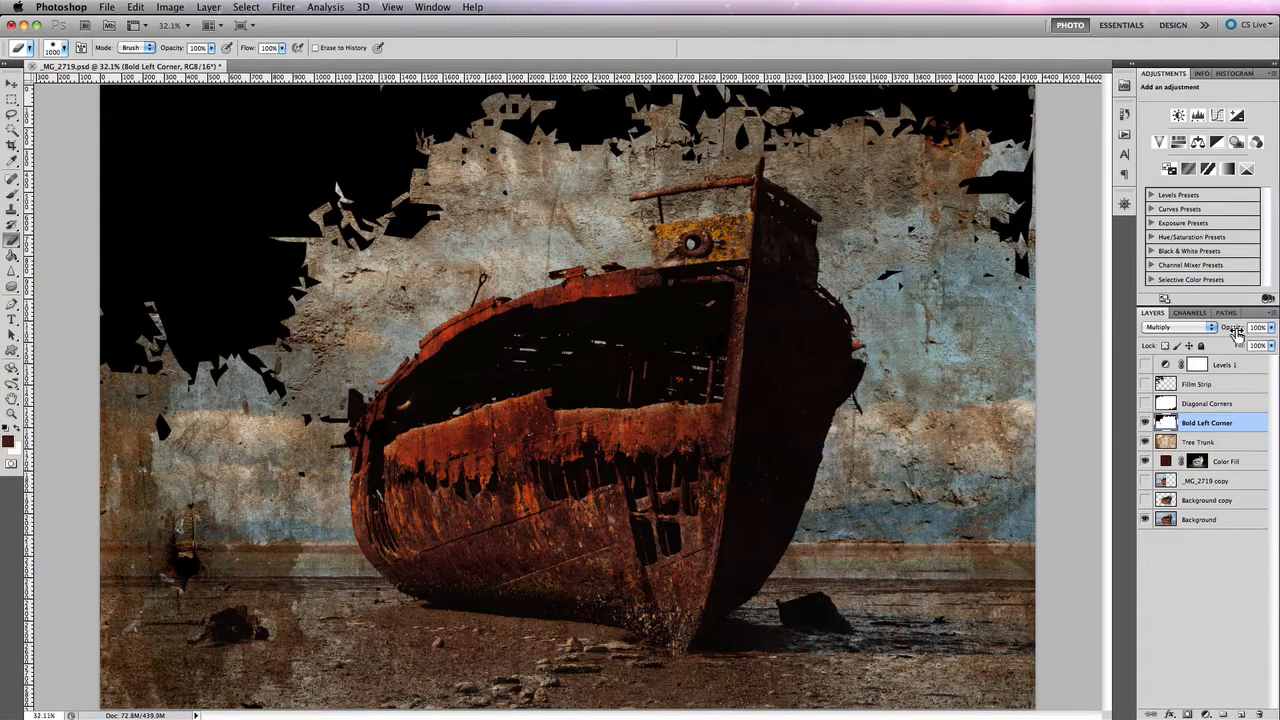
click(1237, 333)
drag(1237, 333, 1188, 333)
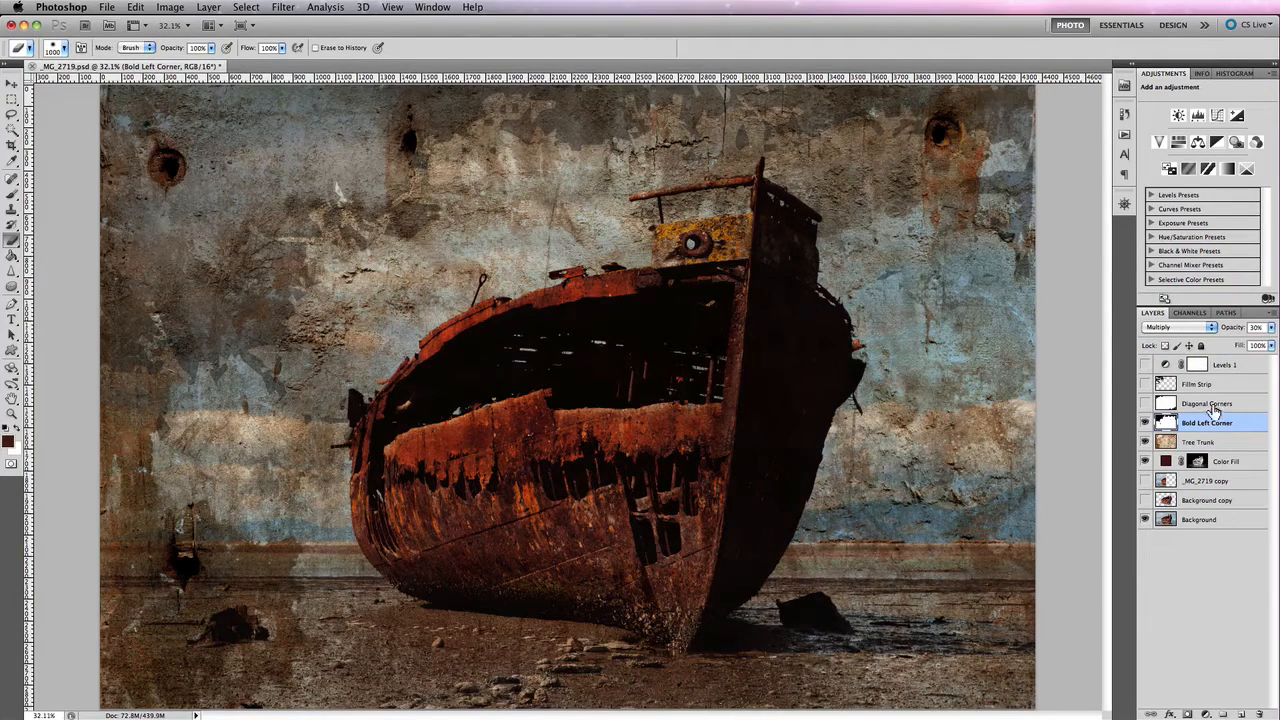
Step: Show the Diagonal Corners layer, blend it with Multiply, and reduce its opacity to 60%
click(1145, 404)
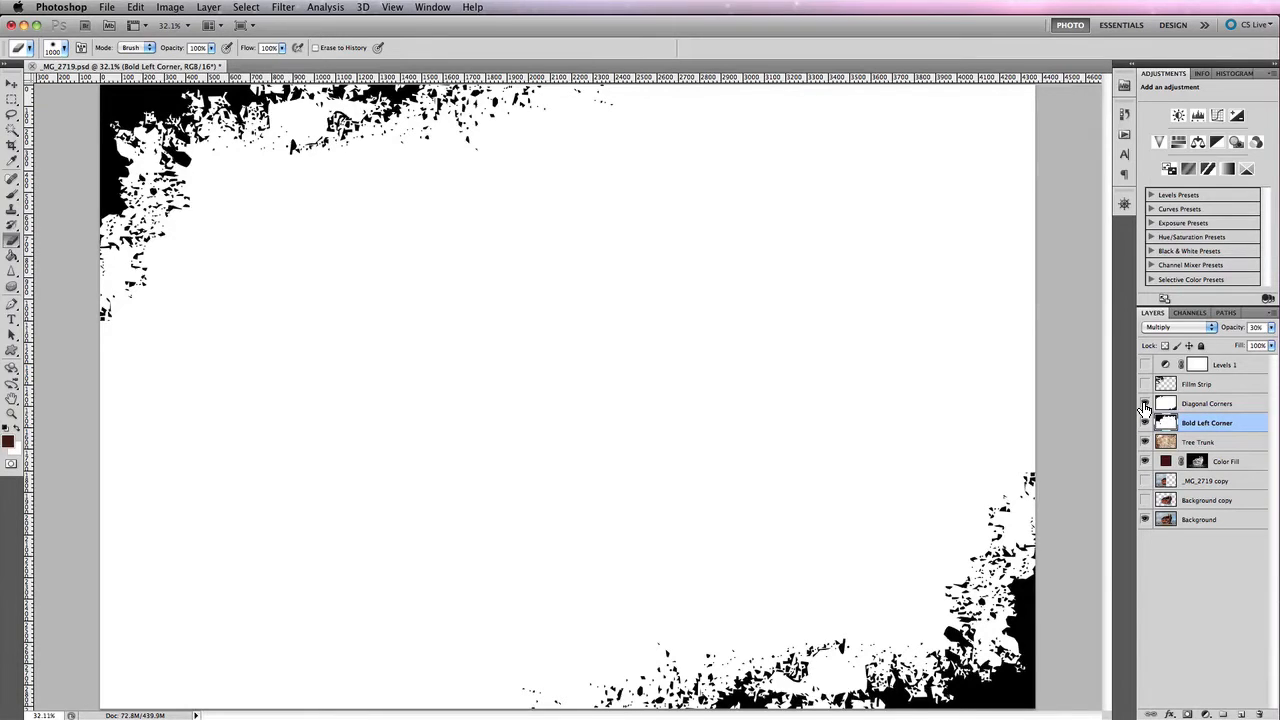
click(1212, 404)
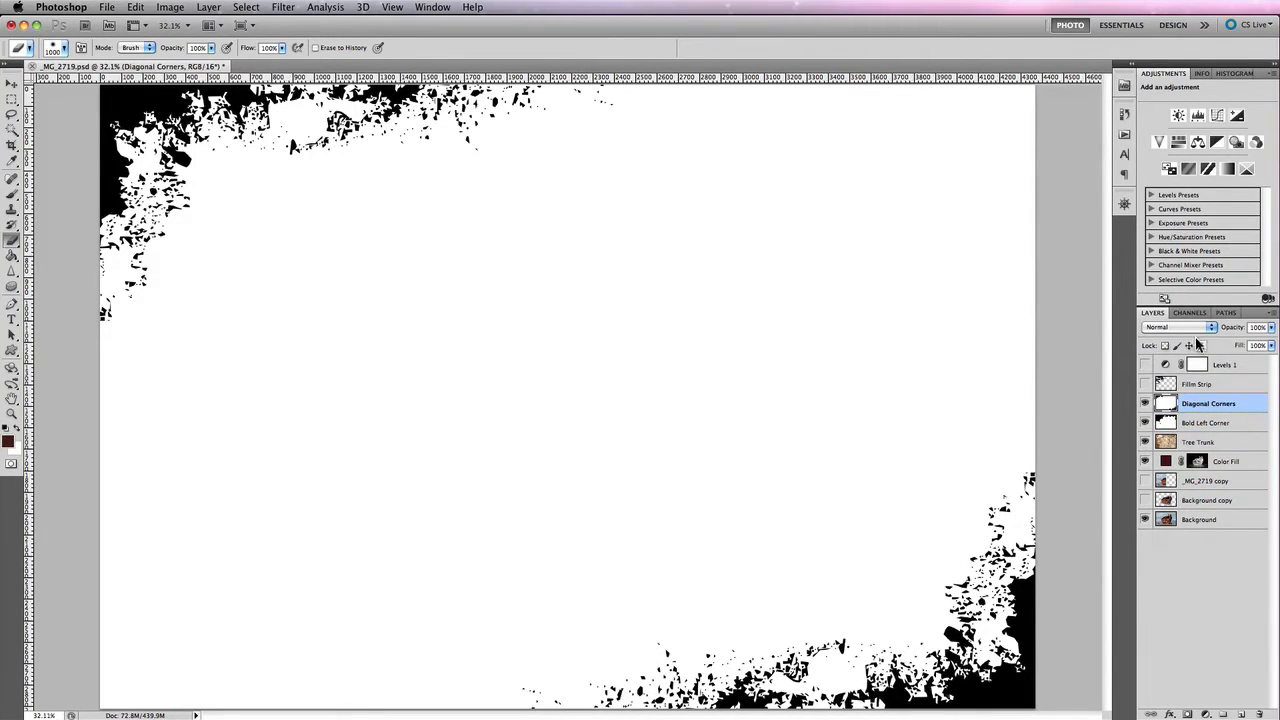
click(1194, 327)
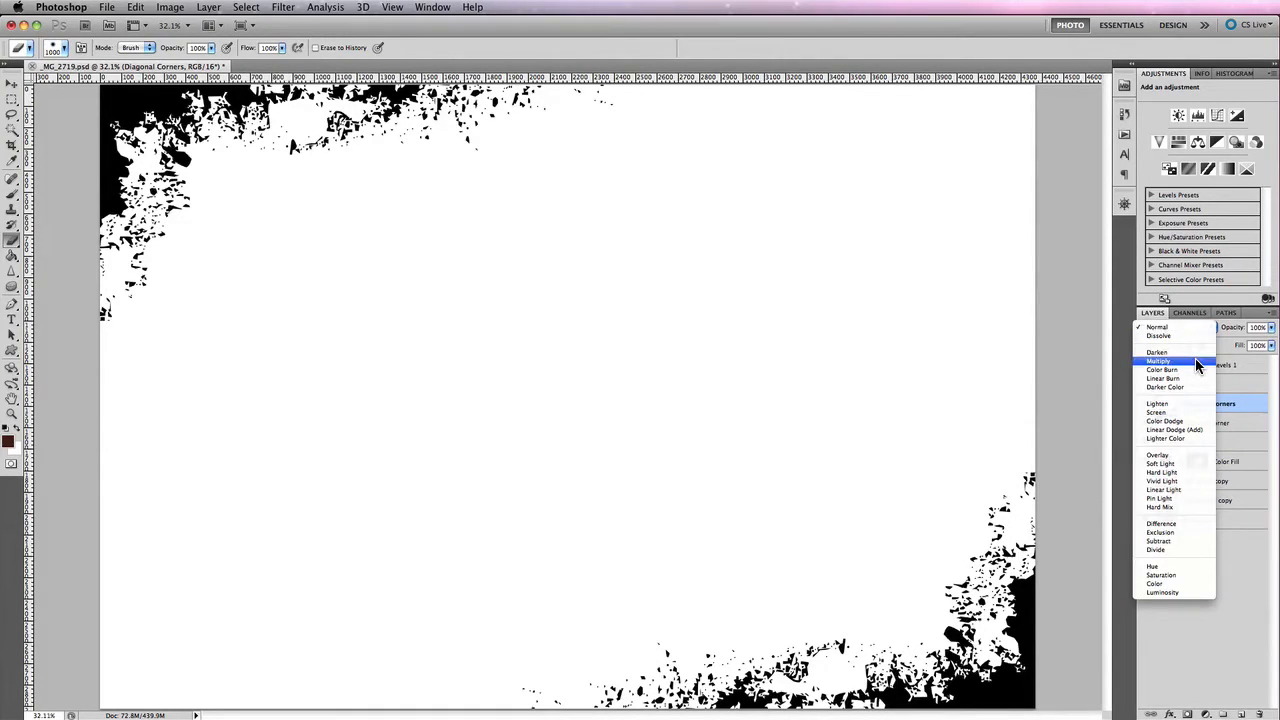
click(1195, 358)
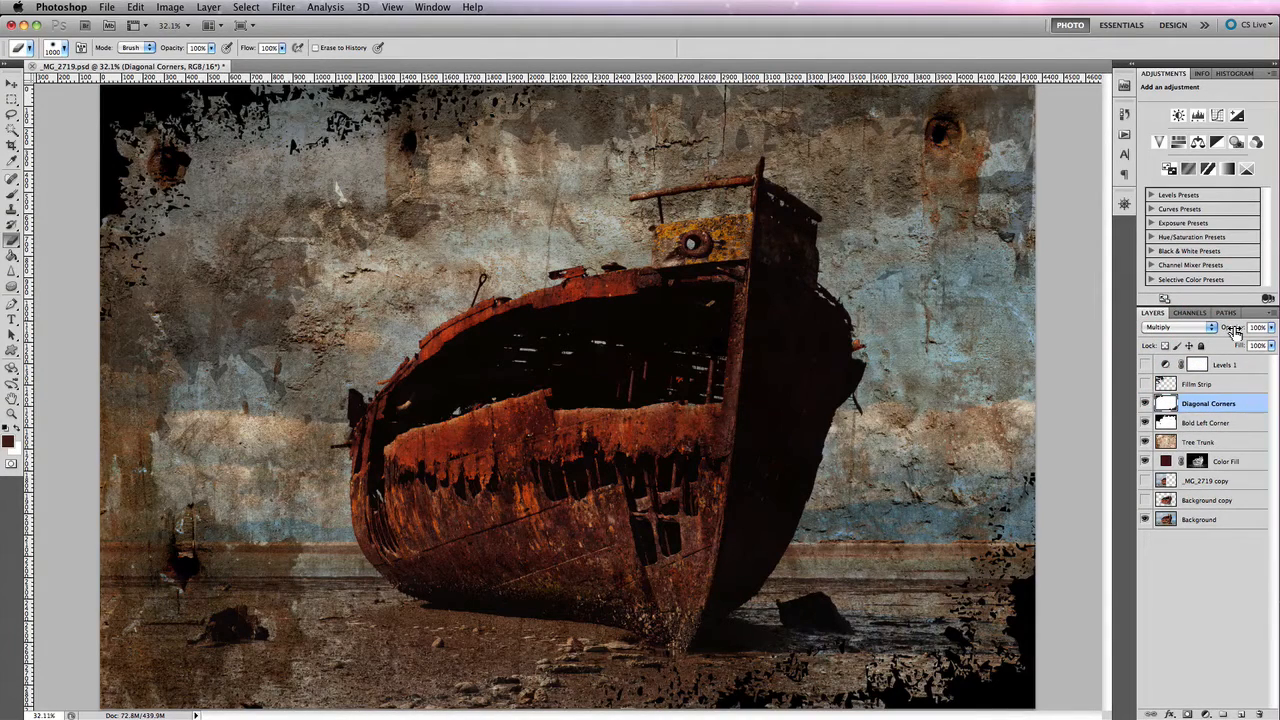
mouse_move(1236, 331)
mouse_down()
mouse_move(1209, 330)
mouse_move(1255, 330)
mouse_move(1205, 330)
mouse_move(1228, 331)
mouse_up()
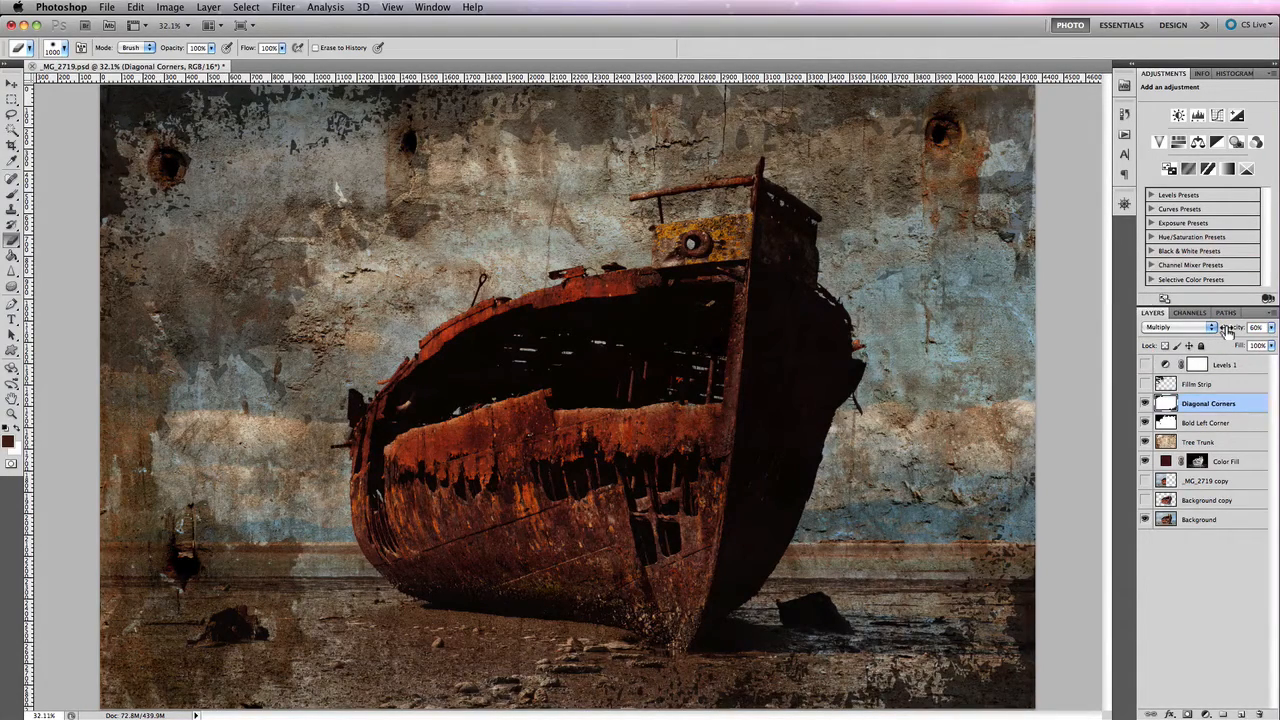
Step: Show the Film Strip layer, set its blending mode to Overlay, and reduce its opacity to 80%
click(1145, 385)
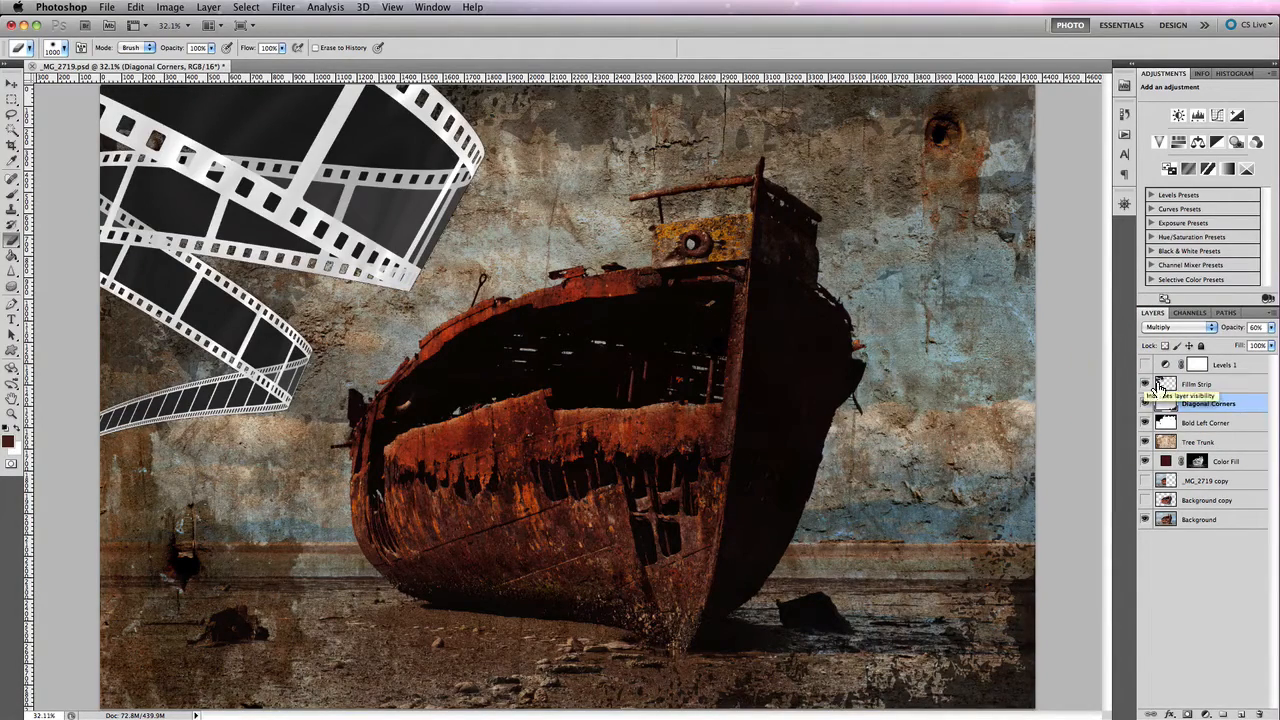
click(1228, 386)
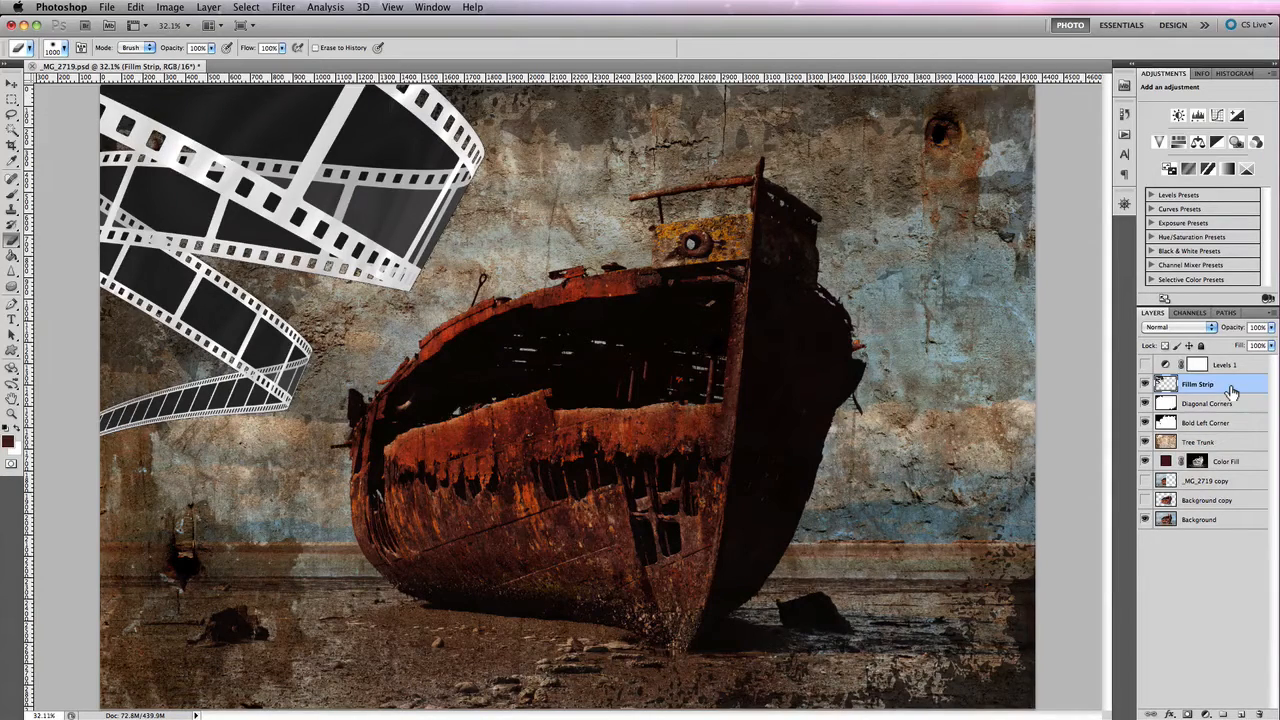
click(1182, 328)
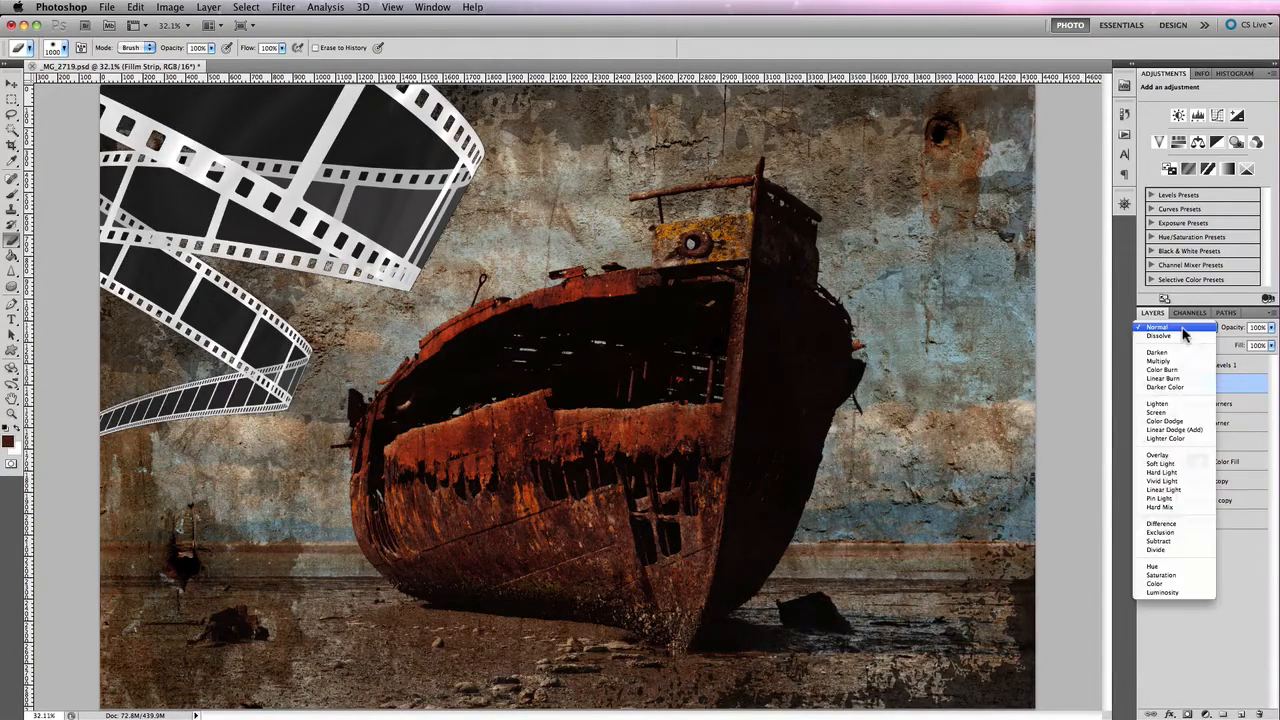
click(1185, 456)
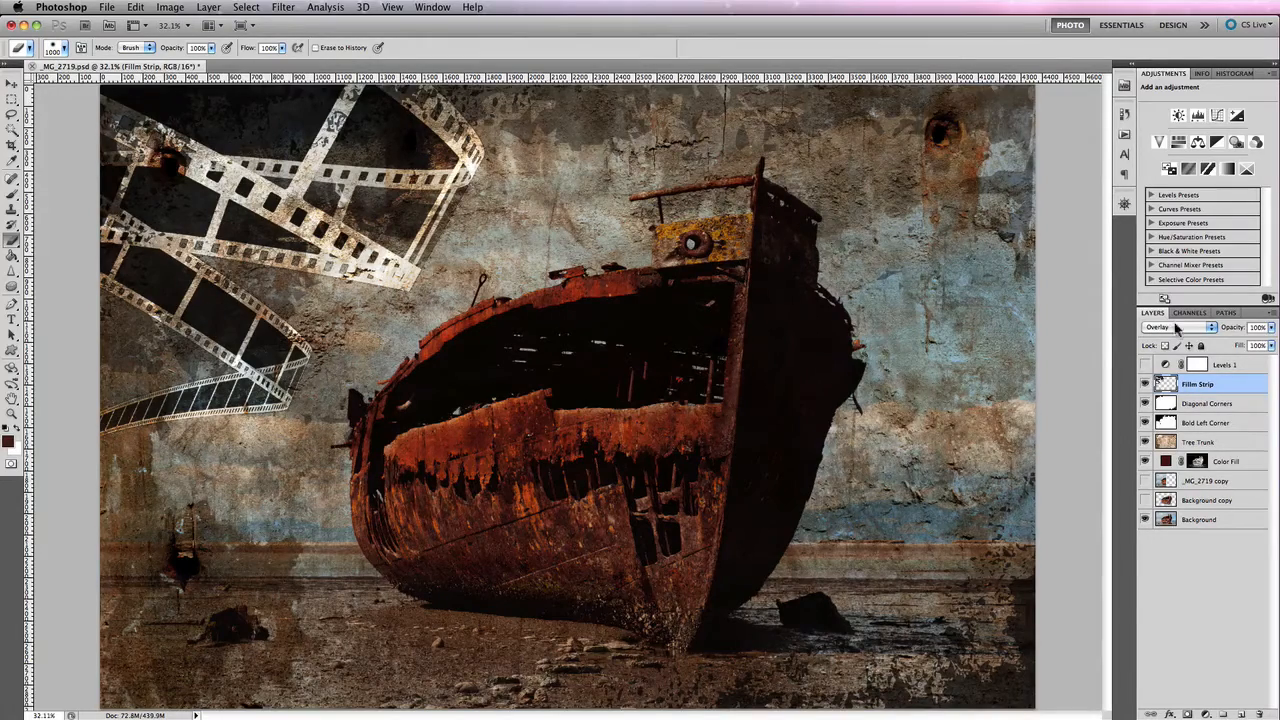
drag(1228, 331, 1218, 337)
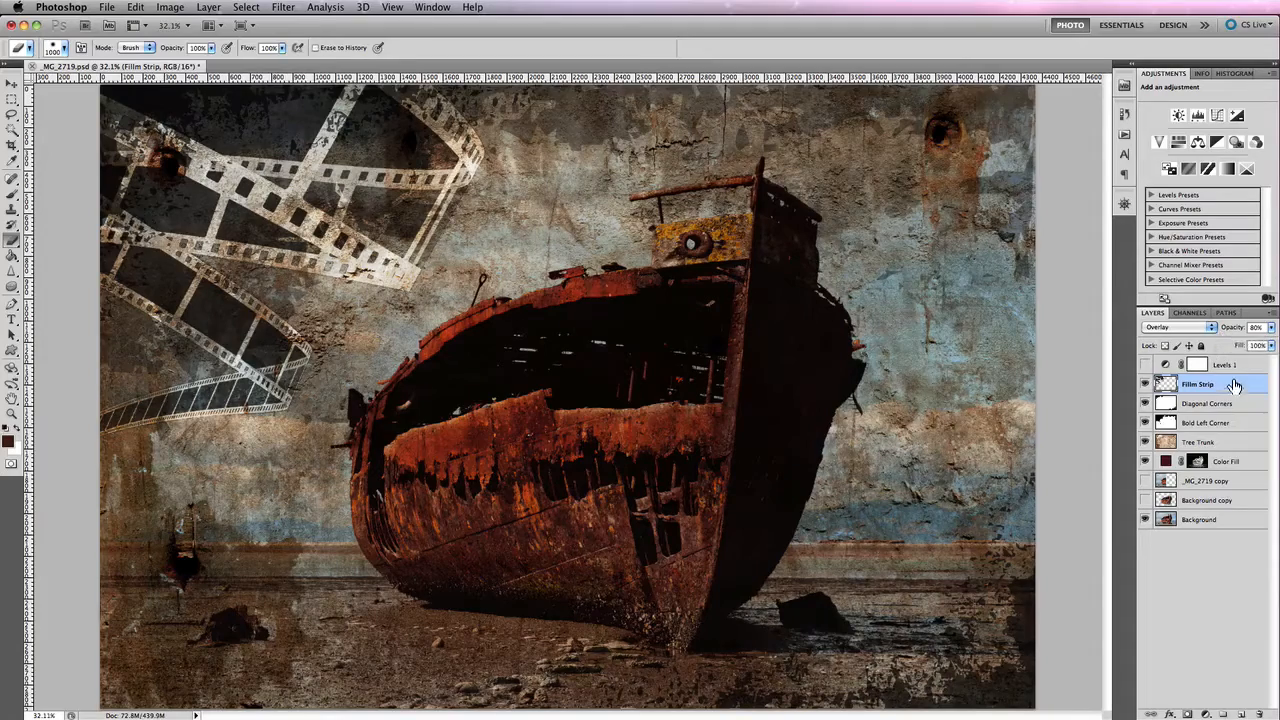
Step: Show the Levels 1 adjustment layer above the Film Strip layer and check its effect on the composite
click(1146, 366)
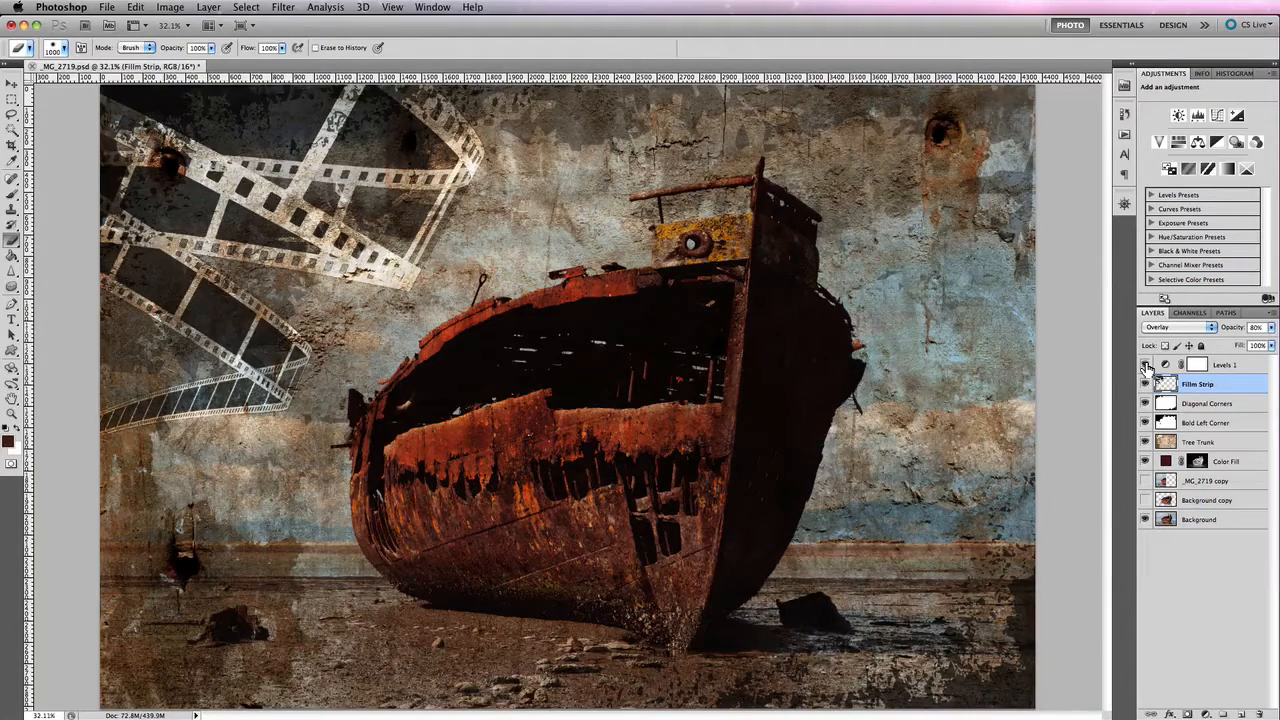
click(1146, 365)
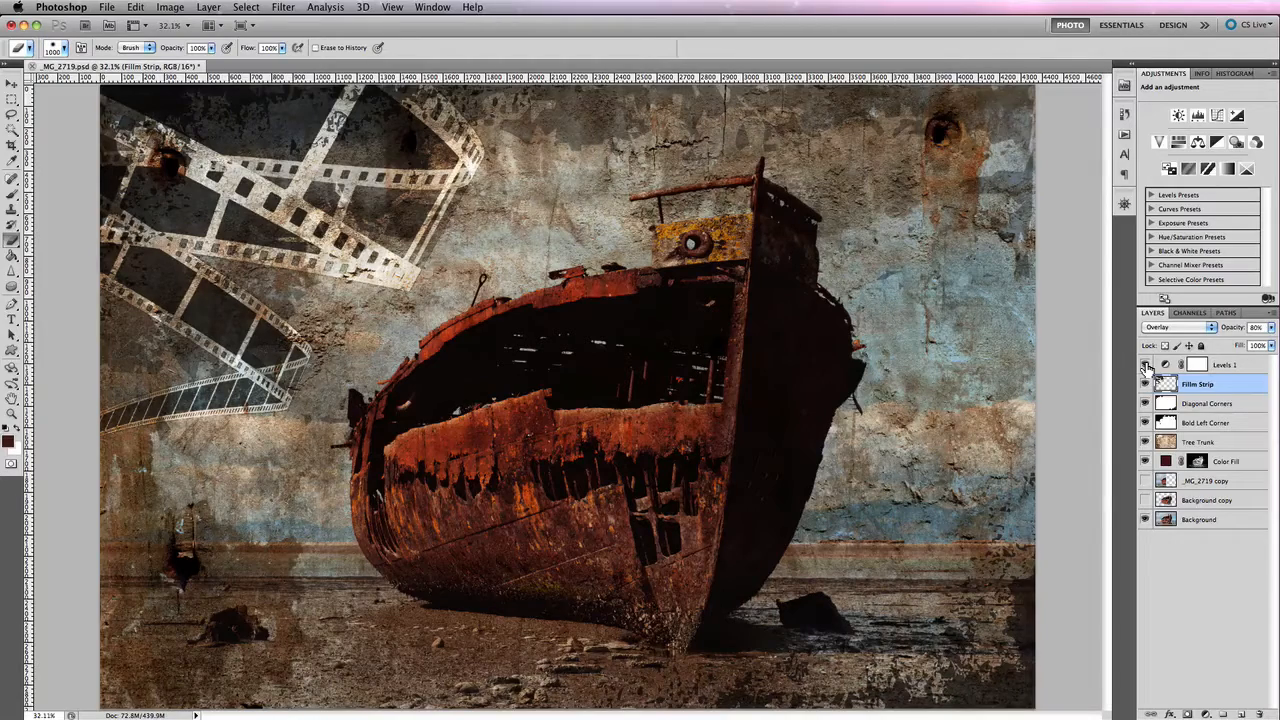